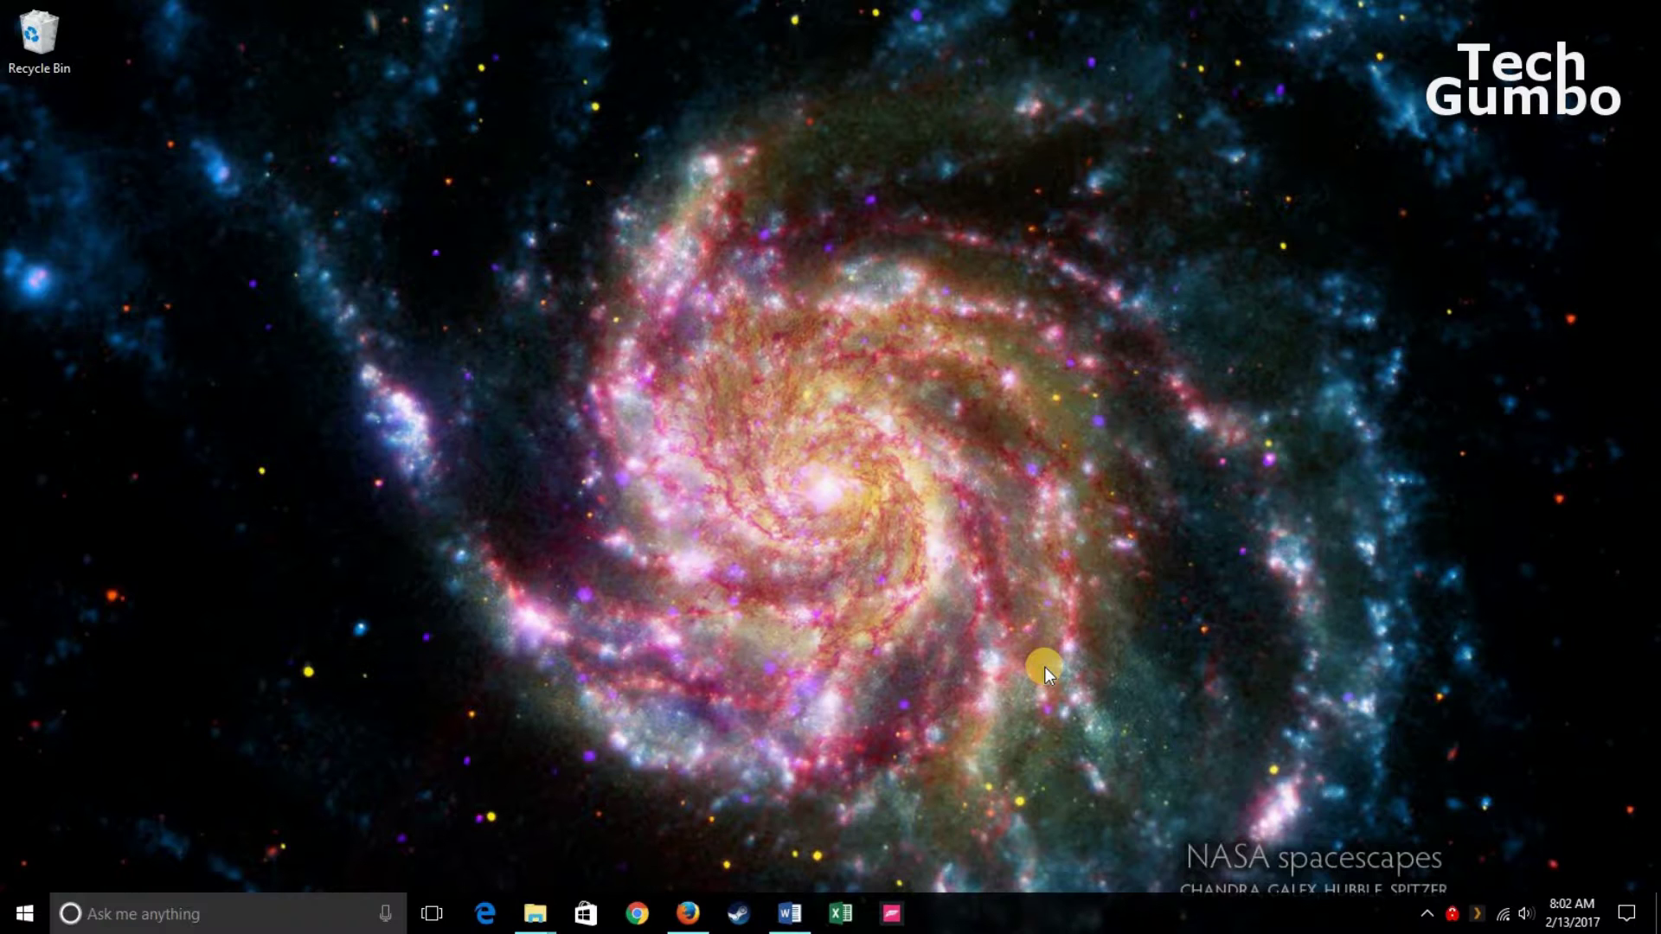
# Start a new desktop shortcut from the desktop's New menu, then cancel it.
pyautogui.rightClick(1045, 667)
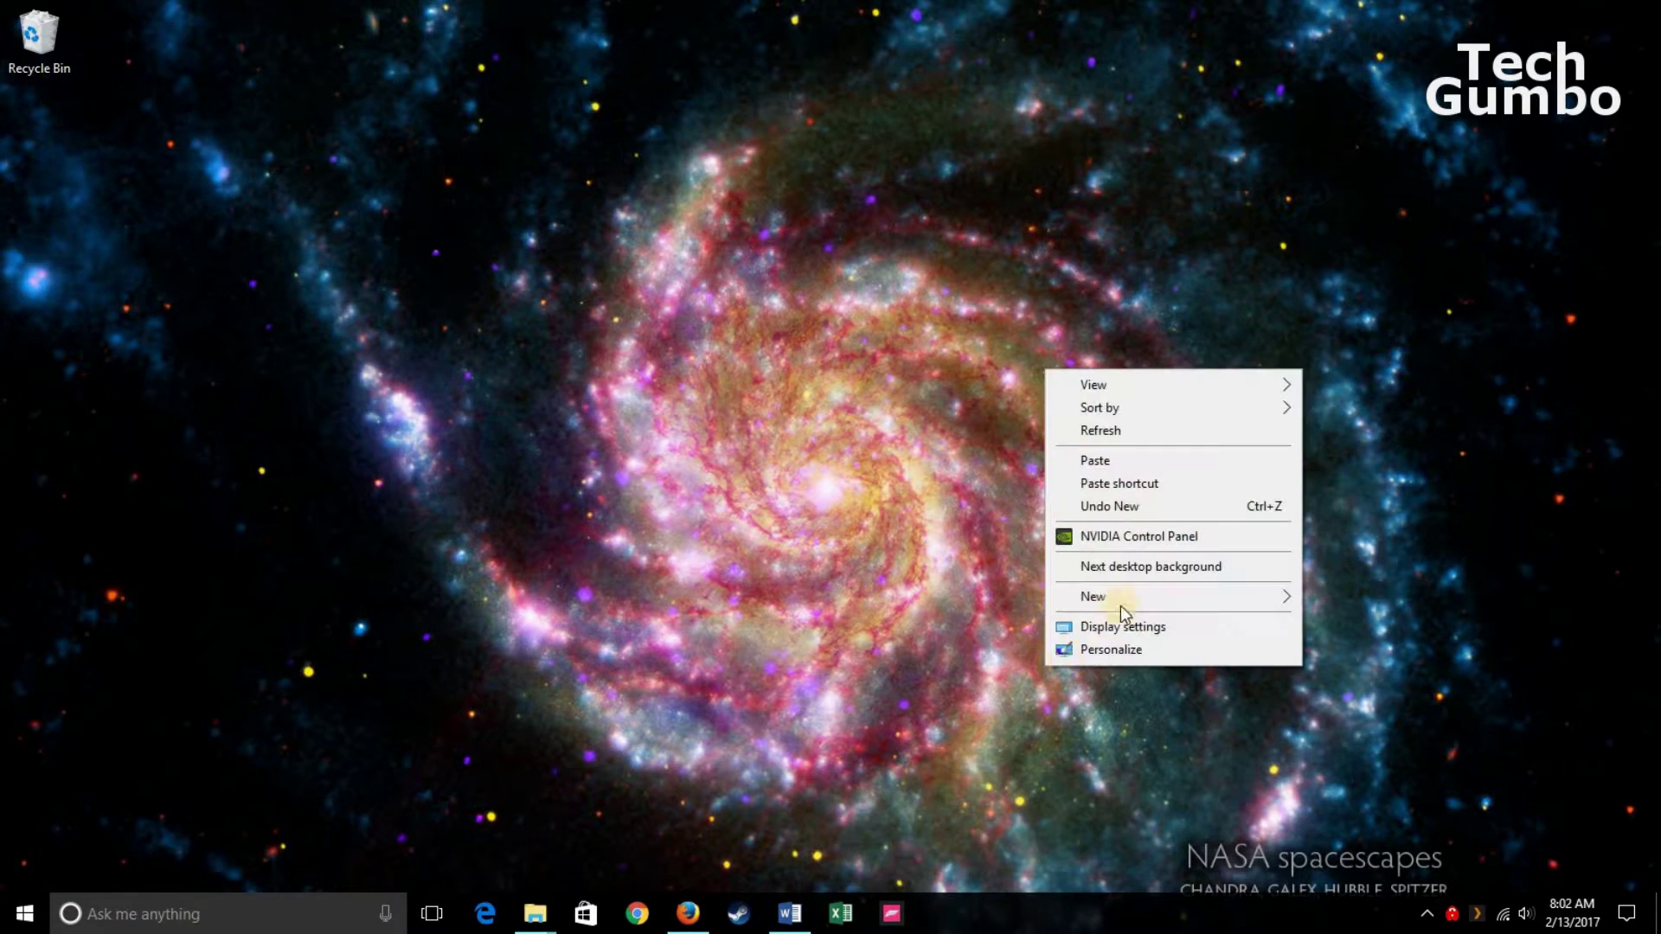
pyautogui.moveTo(1125, 599)
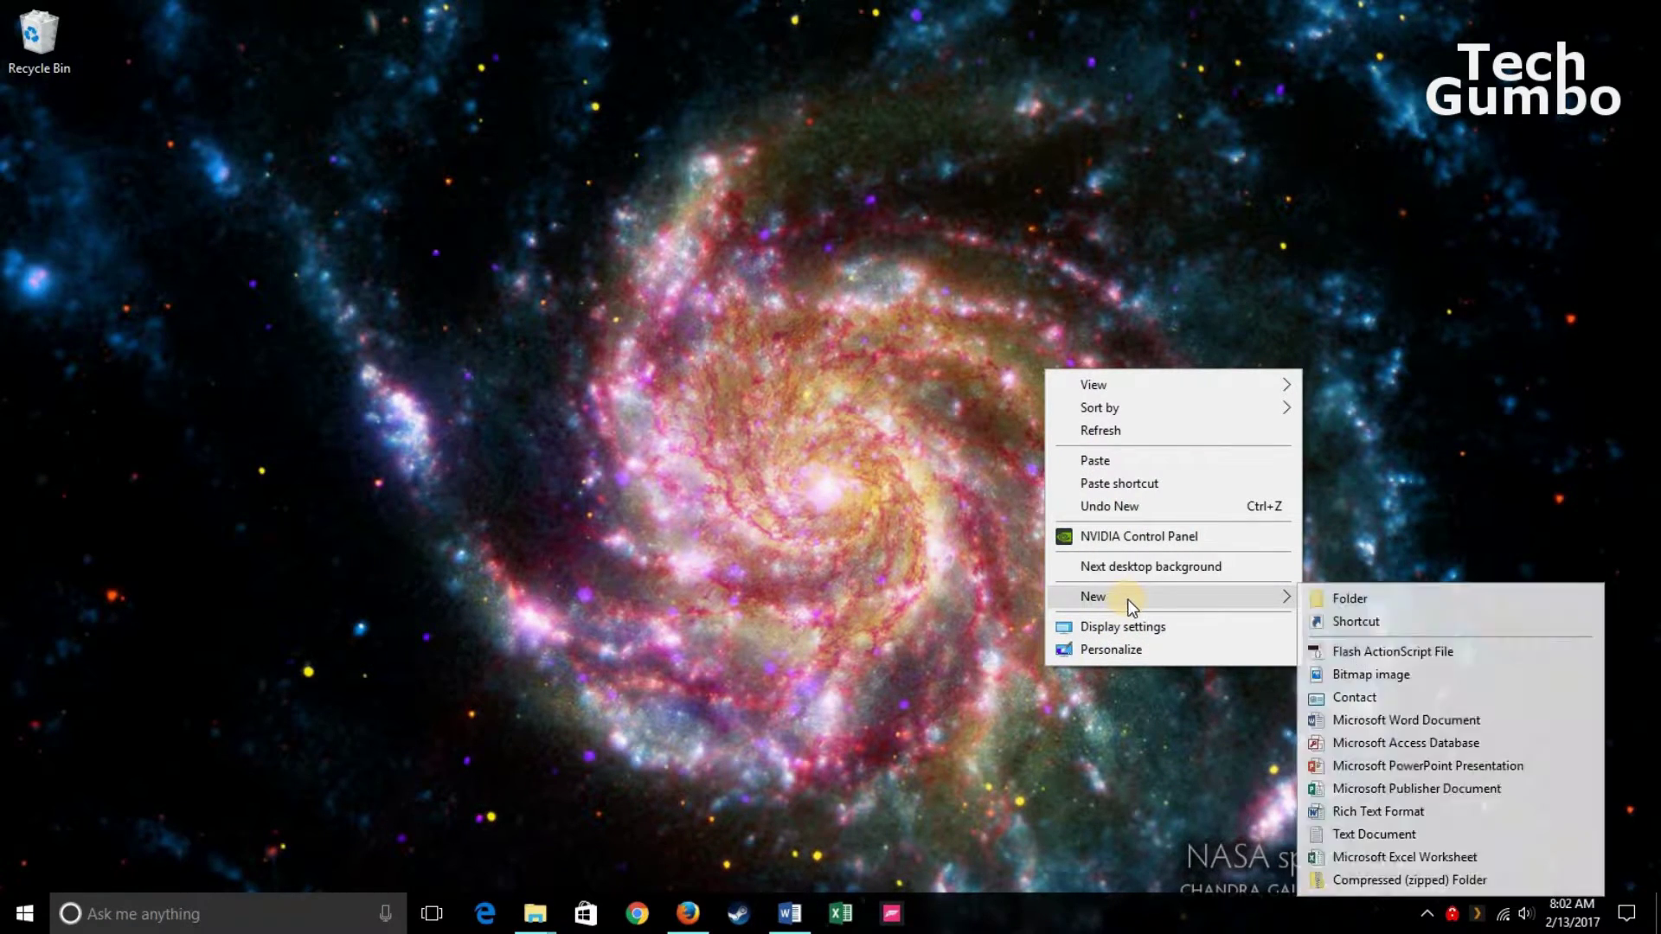
pyautogui.click(1358, 618)
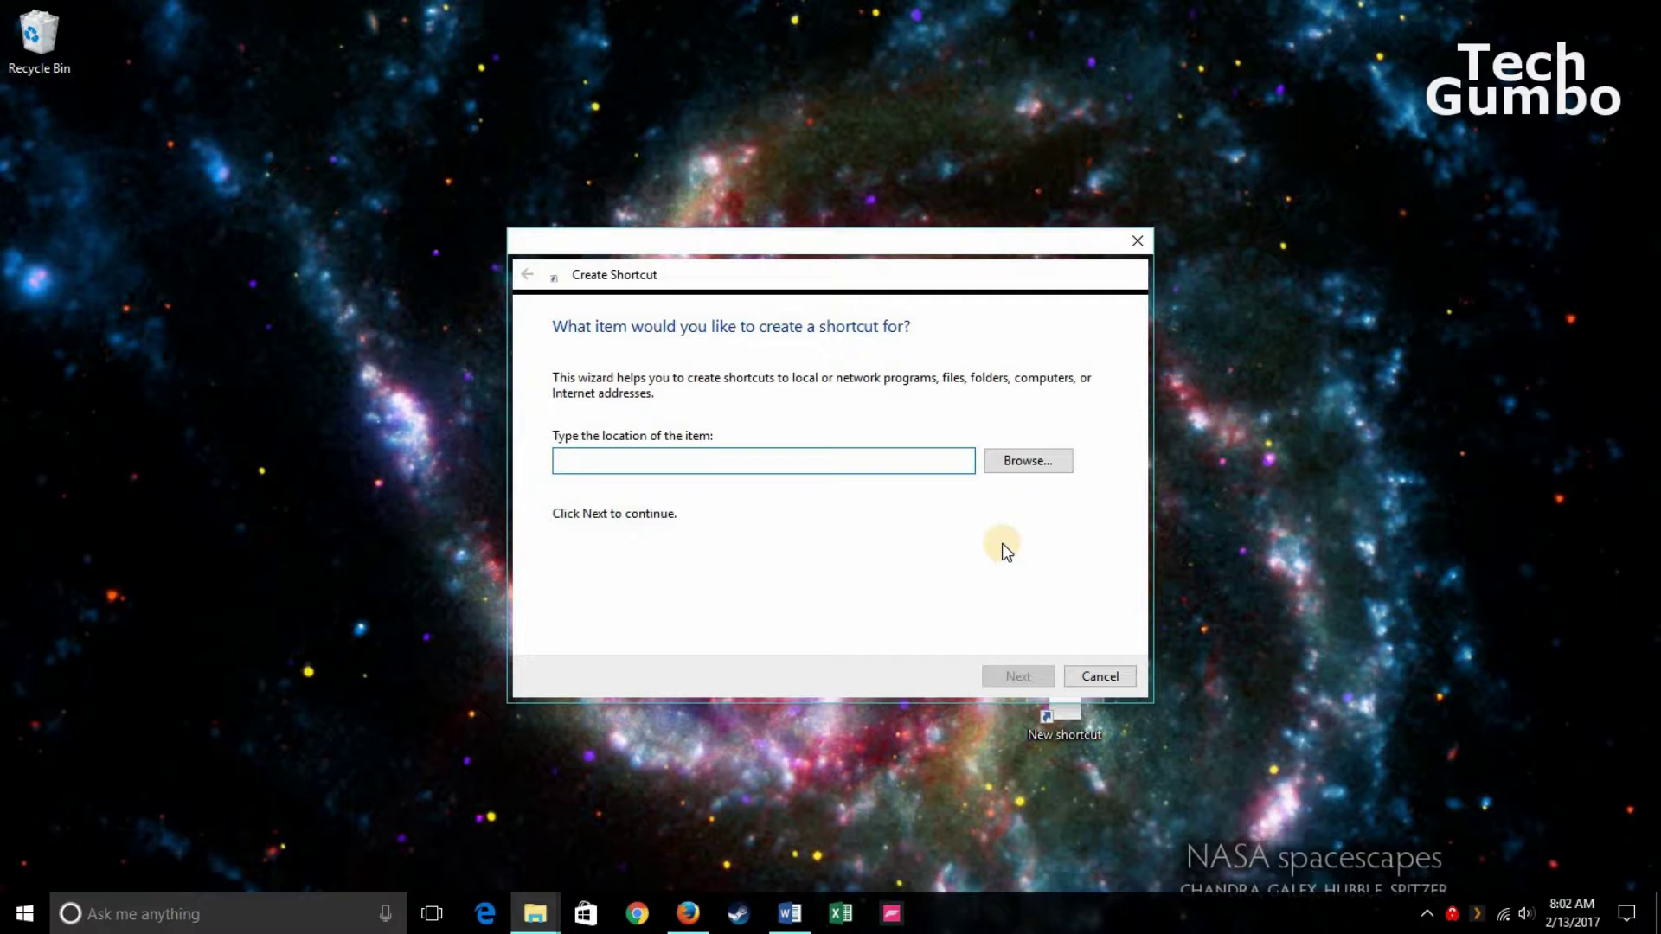
pyautogui.click(1103, 676)
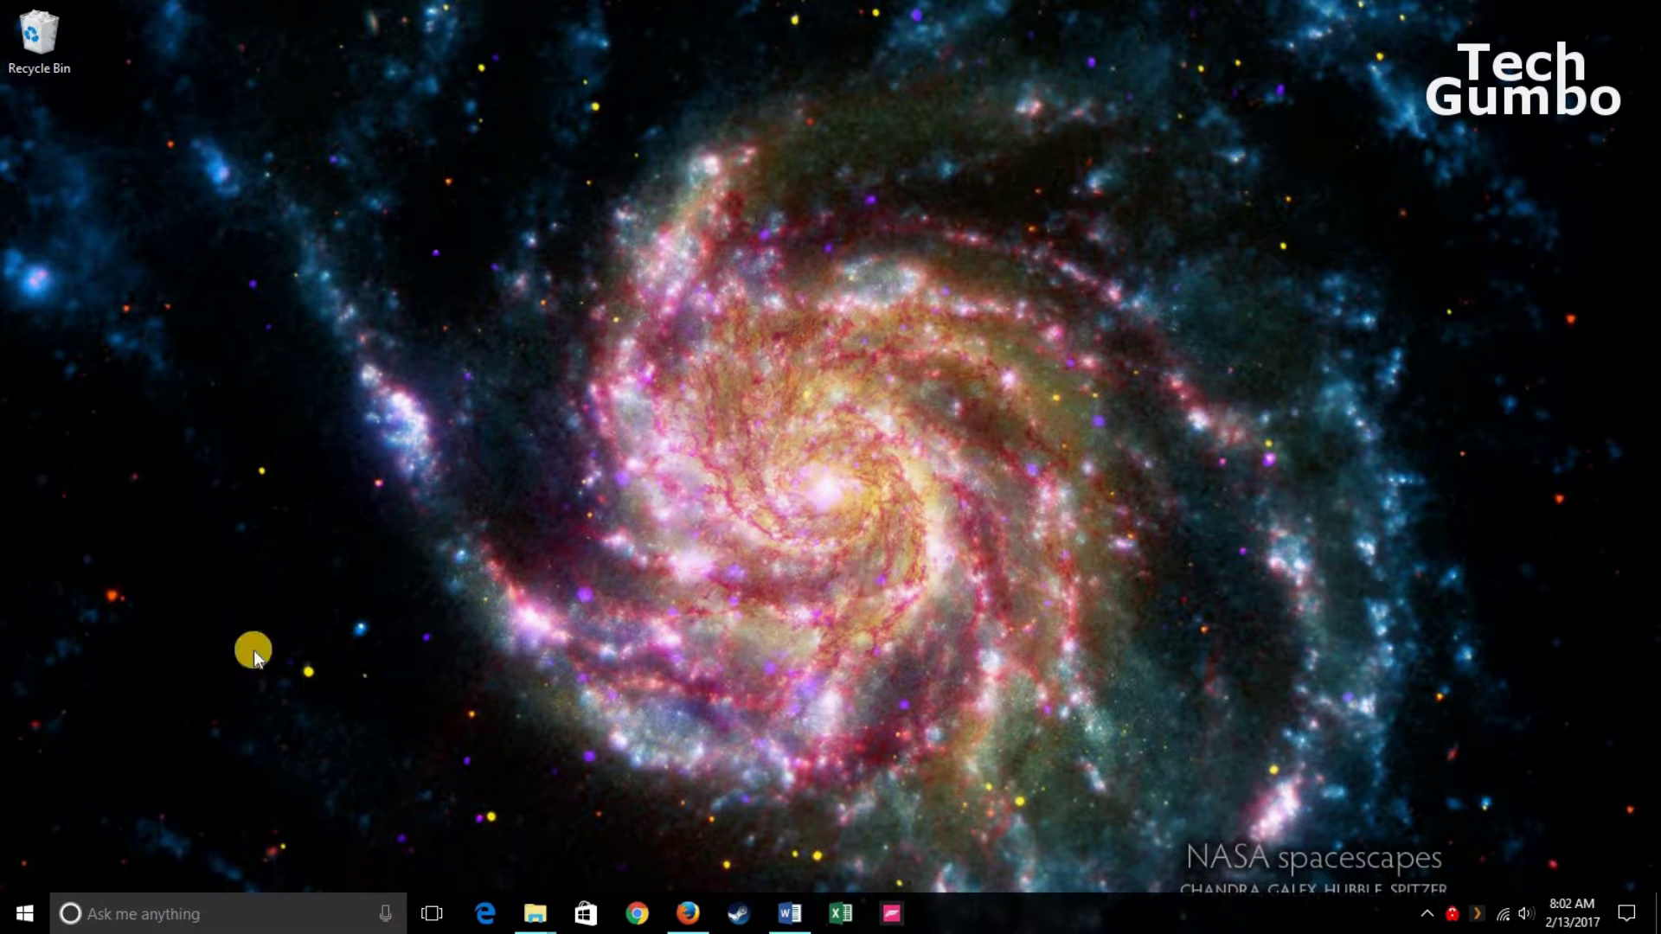
# Open Access 2016's file location from the Start menu app list via More.
pyautogui.click(24, 914)
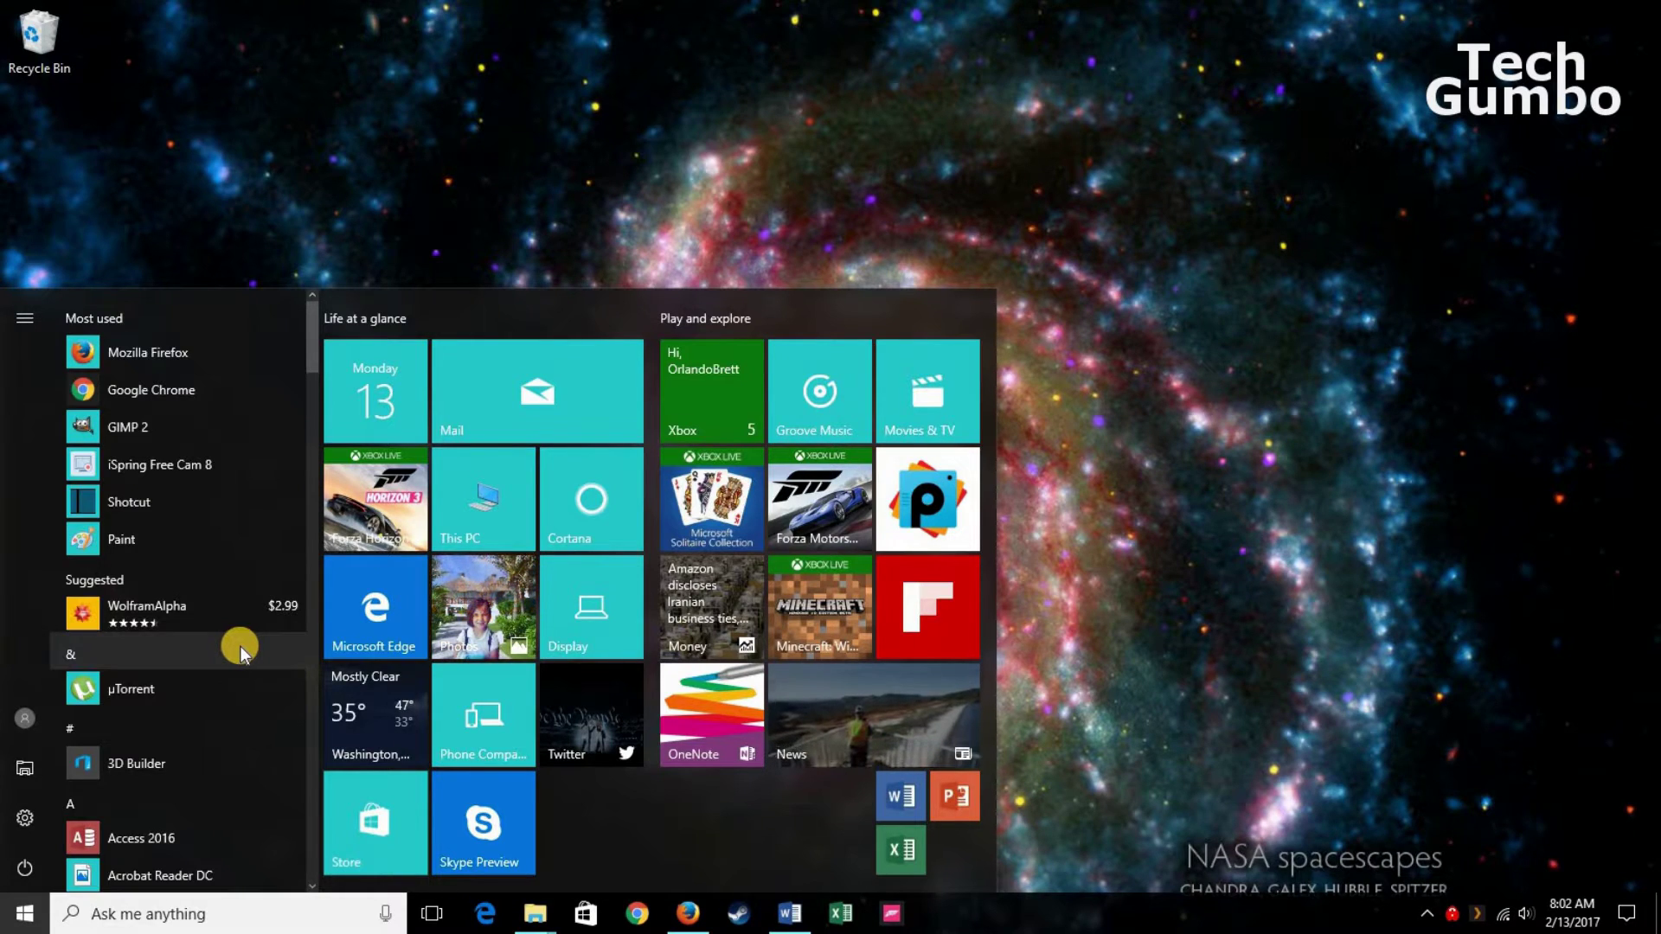
pyautogui.scroll(-5, 241, 645)
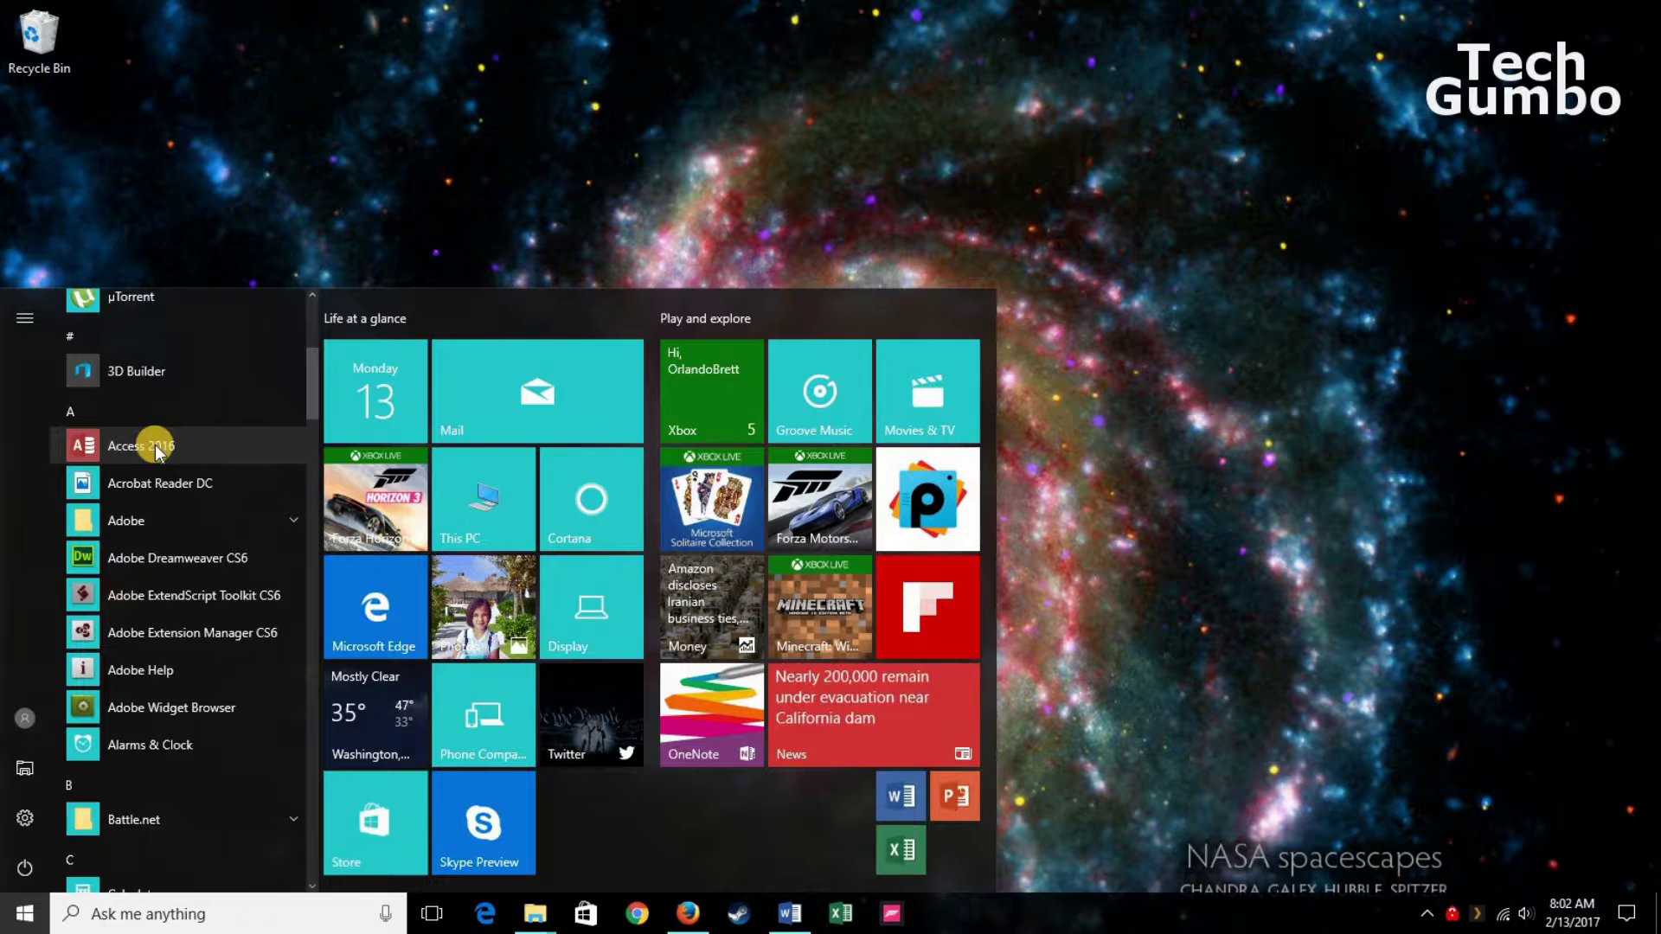
pyautogui.rightClick(157, 444)
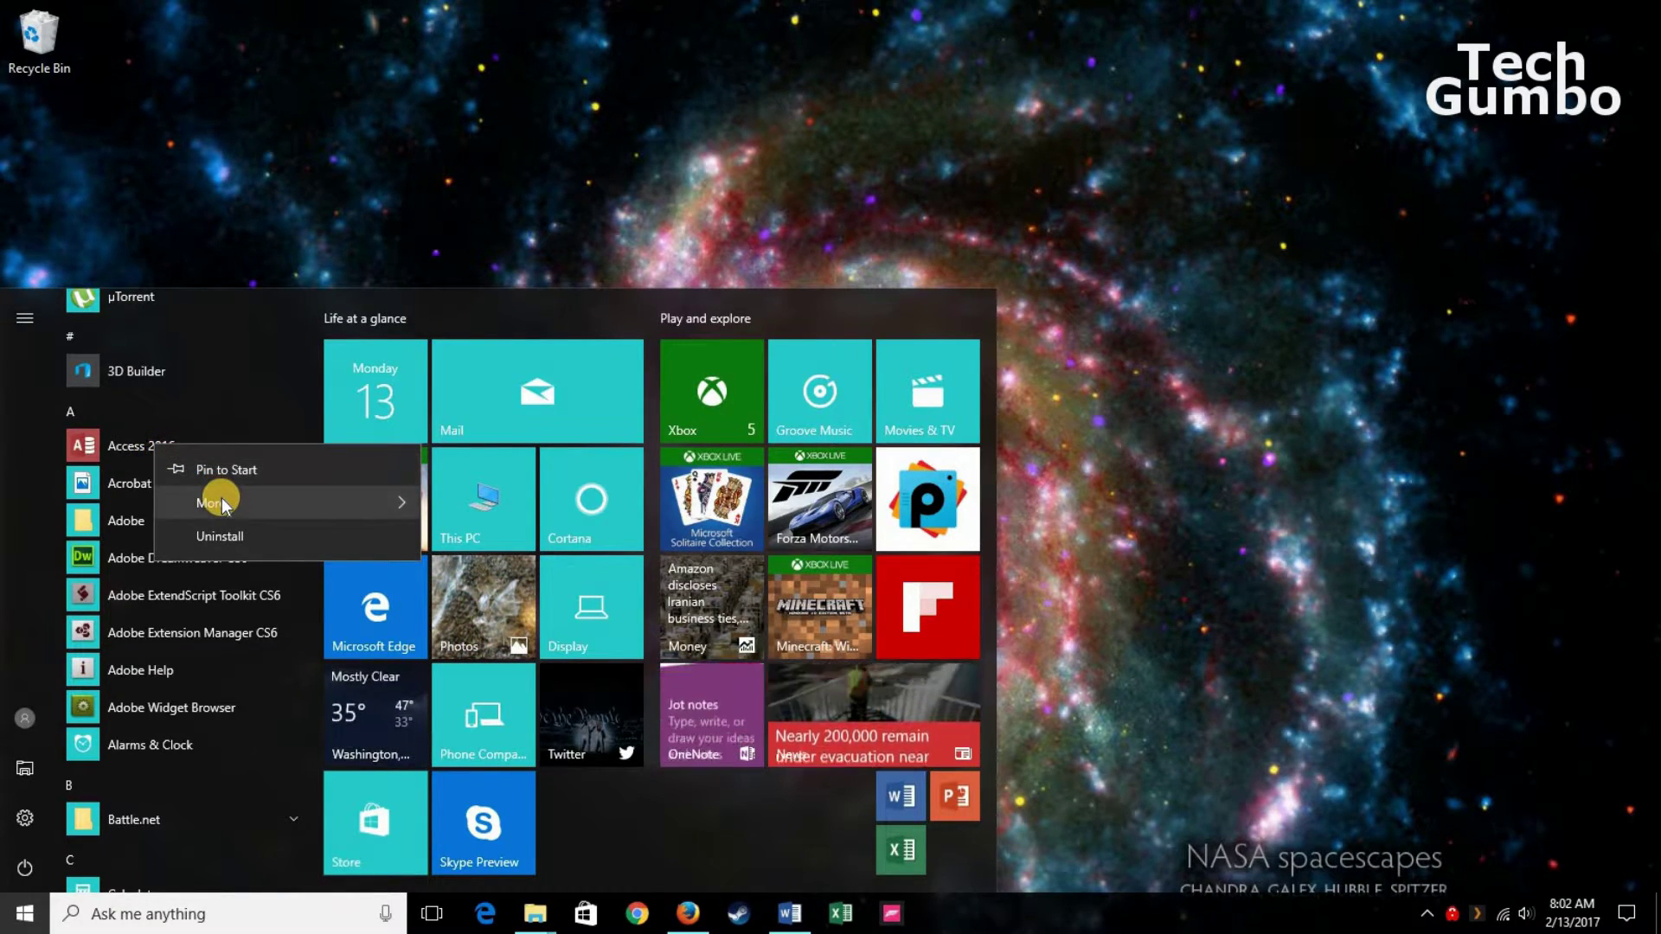
pyautogui.moveTo(253, 502)
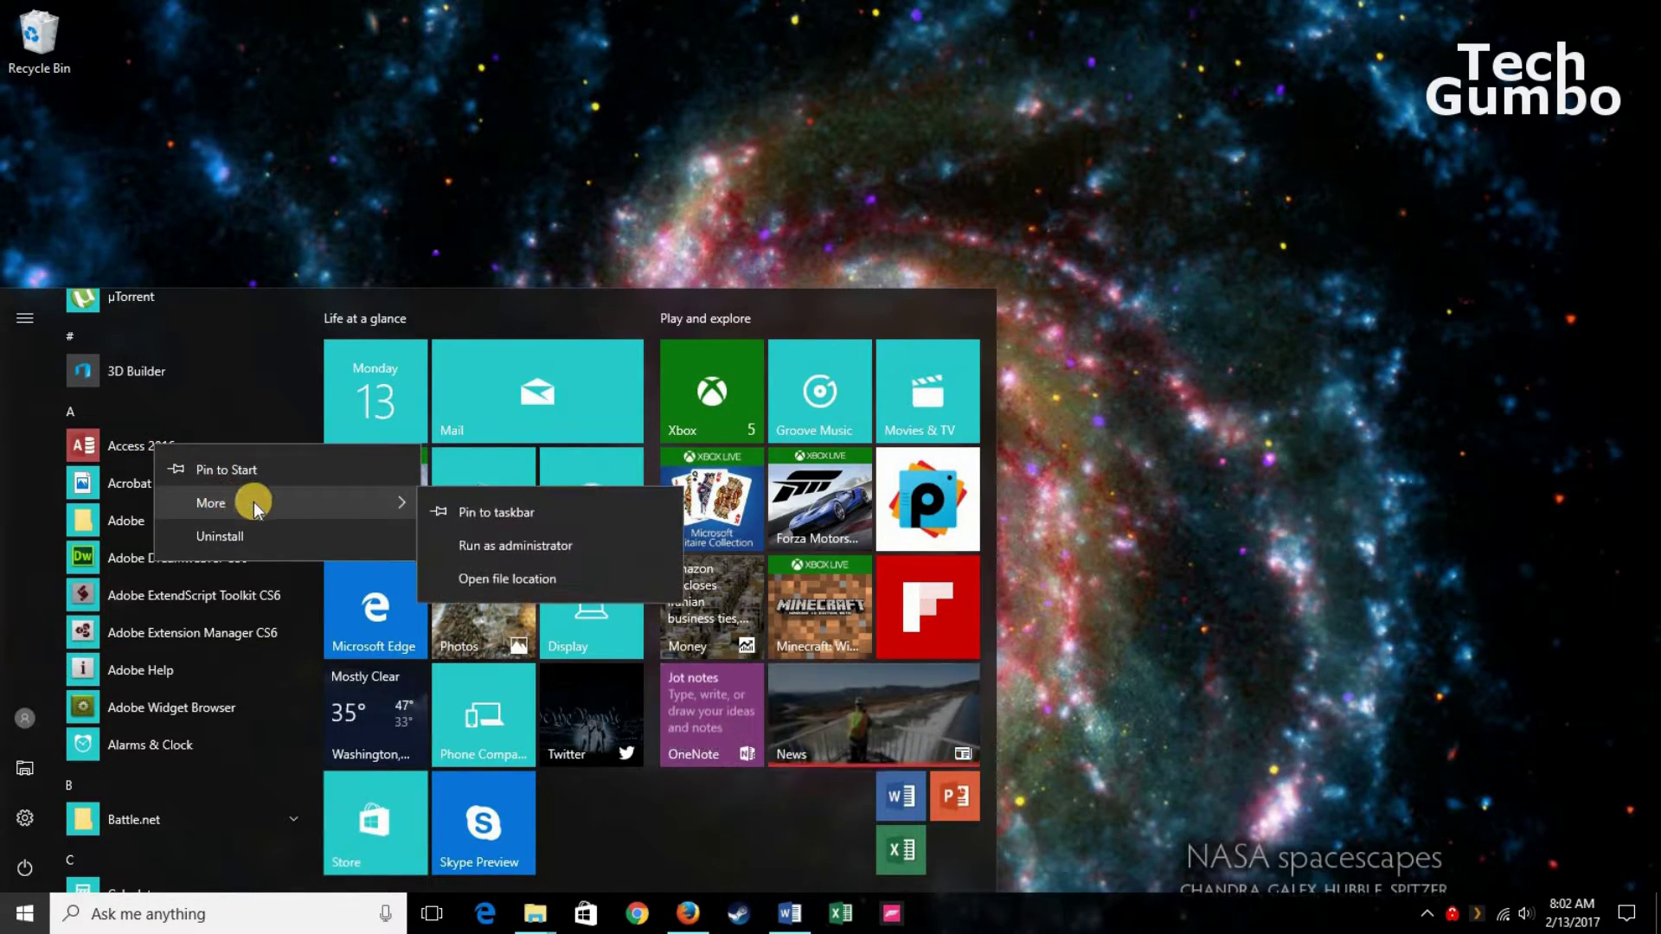
pyautogui.click(505, 578)
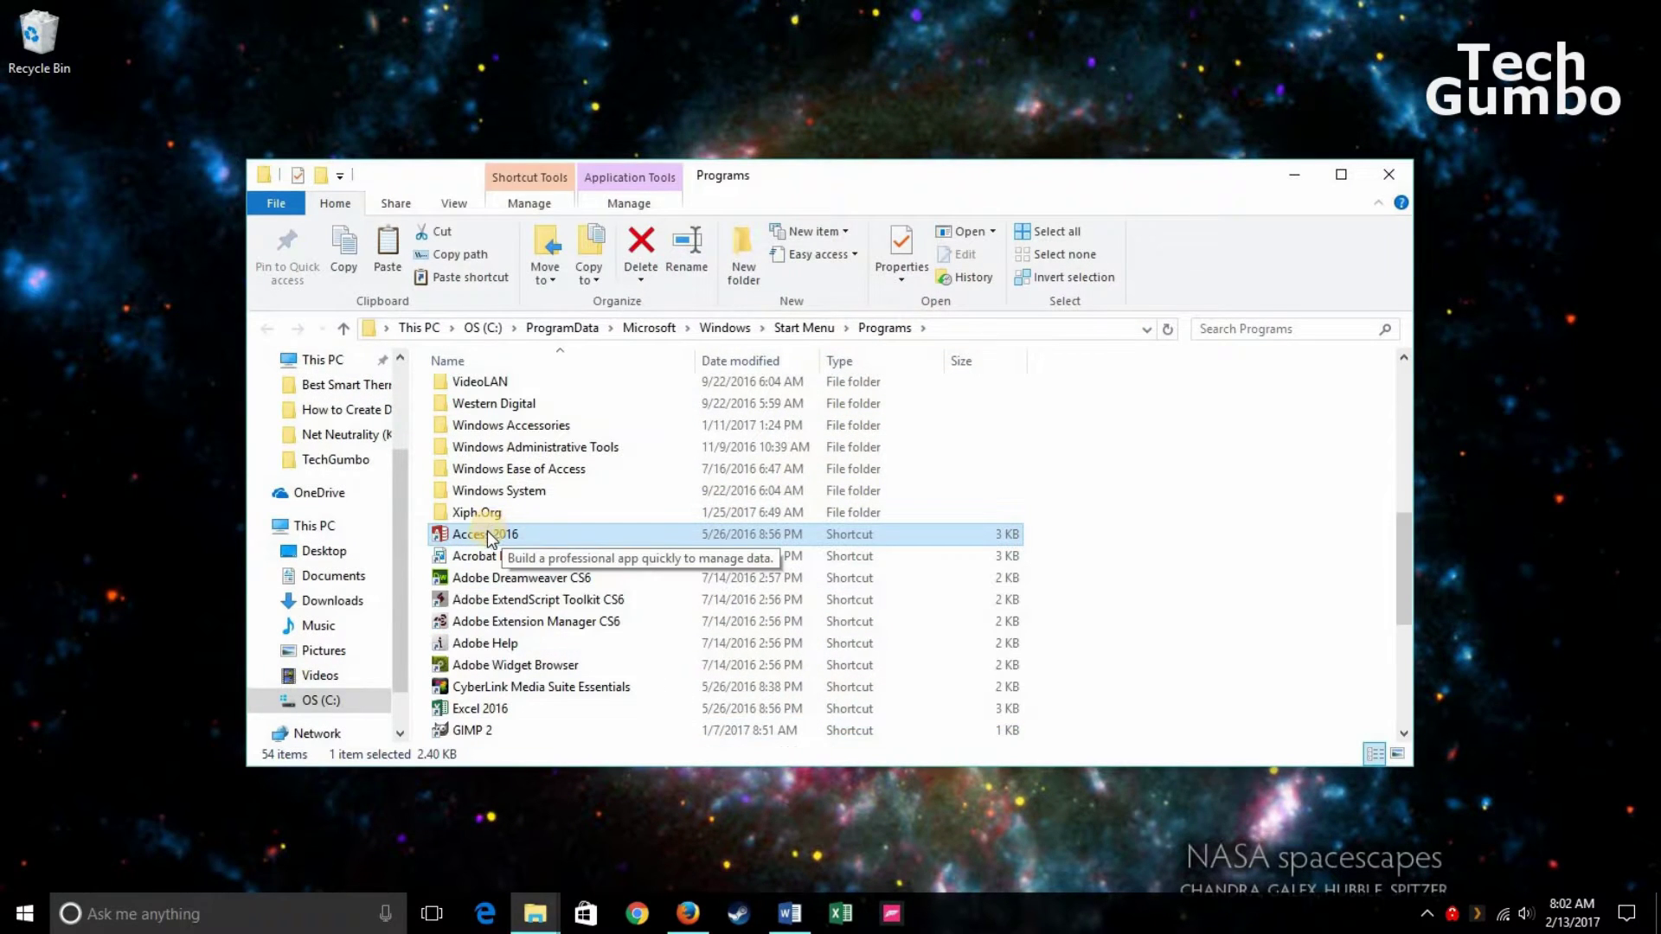
# Send Access 2016 to Desktop (create shortcut), then close the Programs folder window.
pyautogui.rightClick(487, 533)
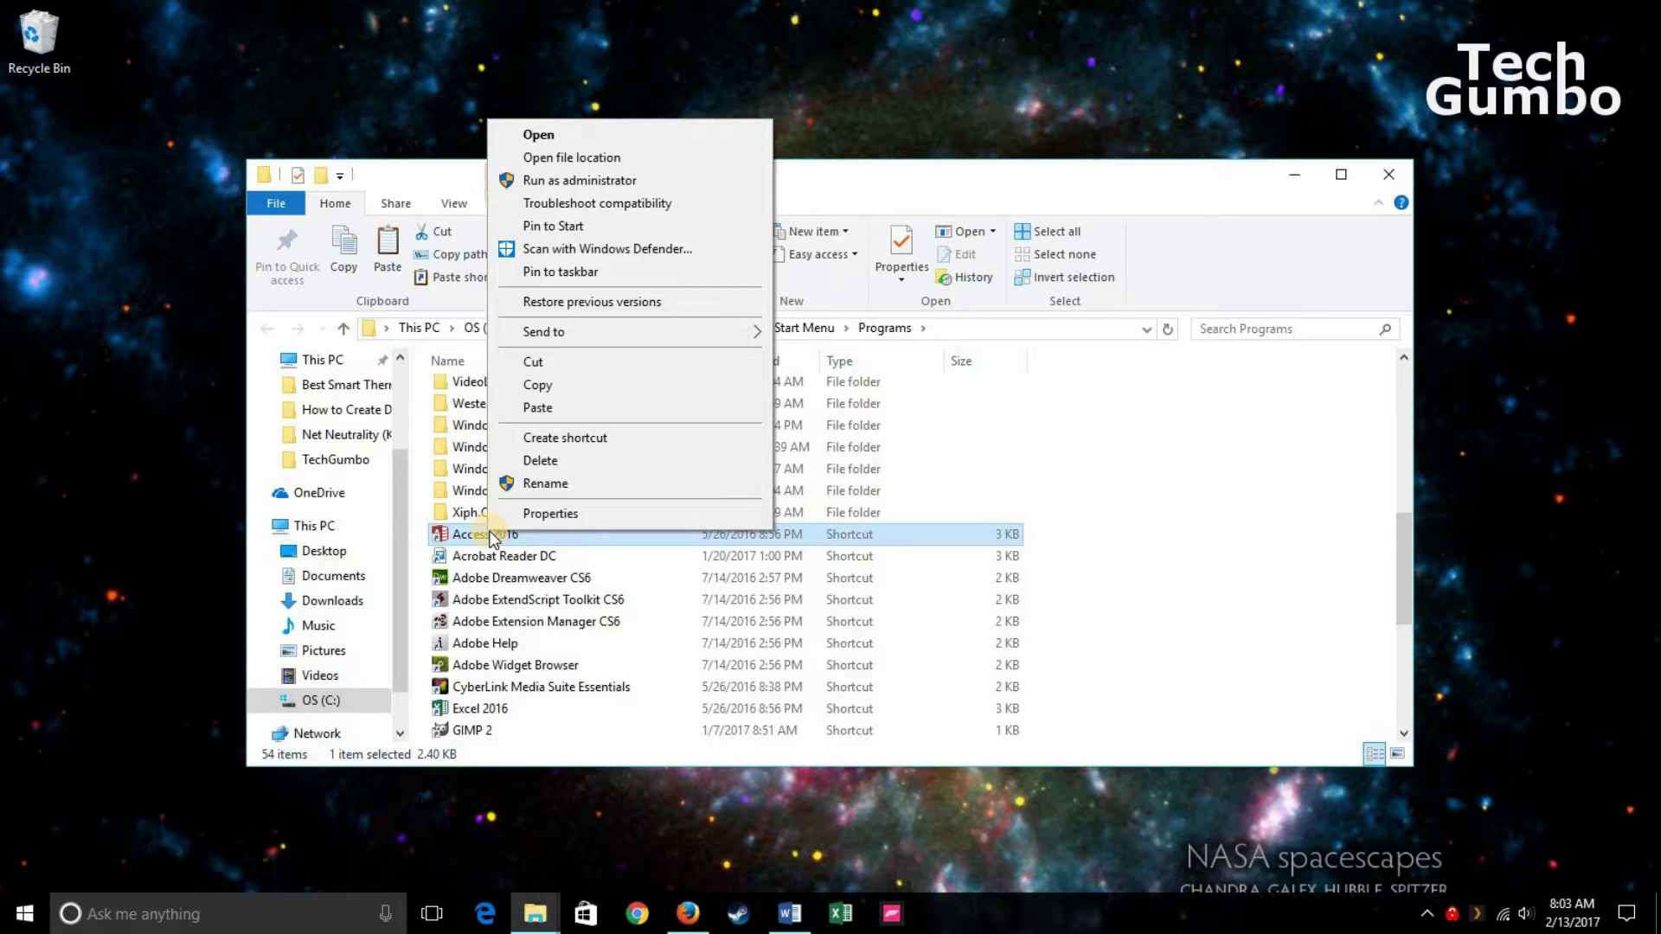
pyautogui.moveTo(601, 332)
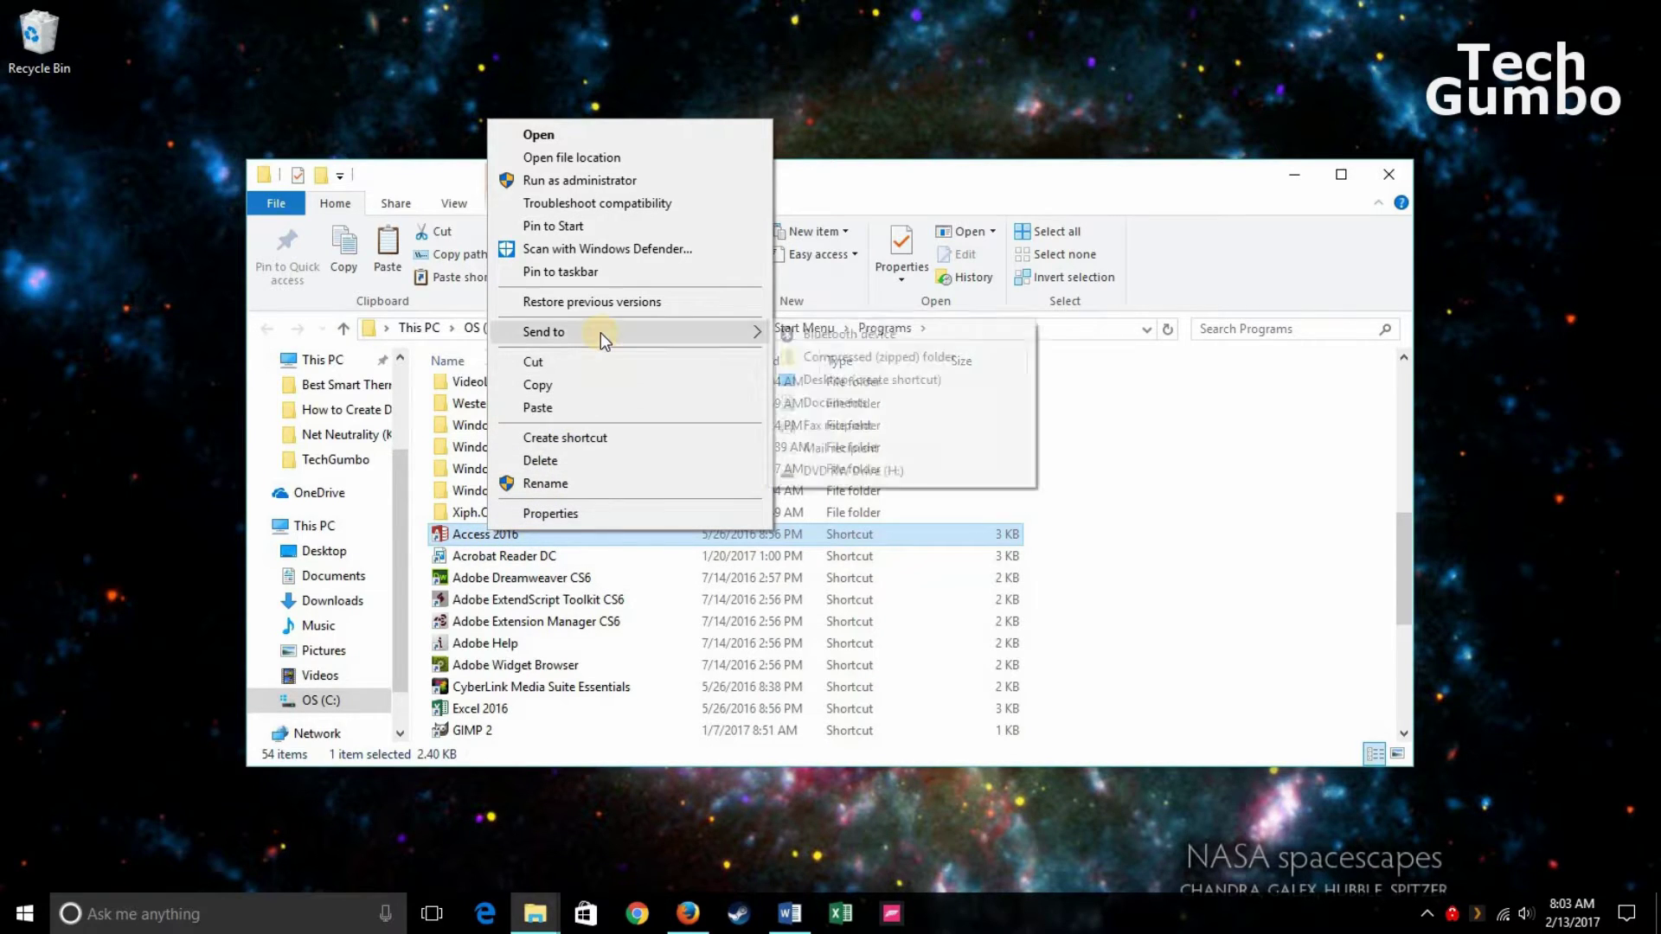
pyautogui.click(838, 379)
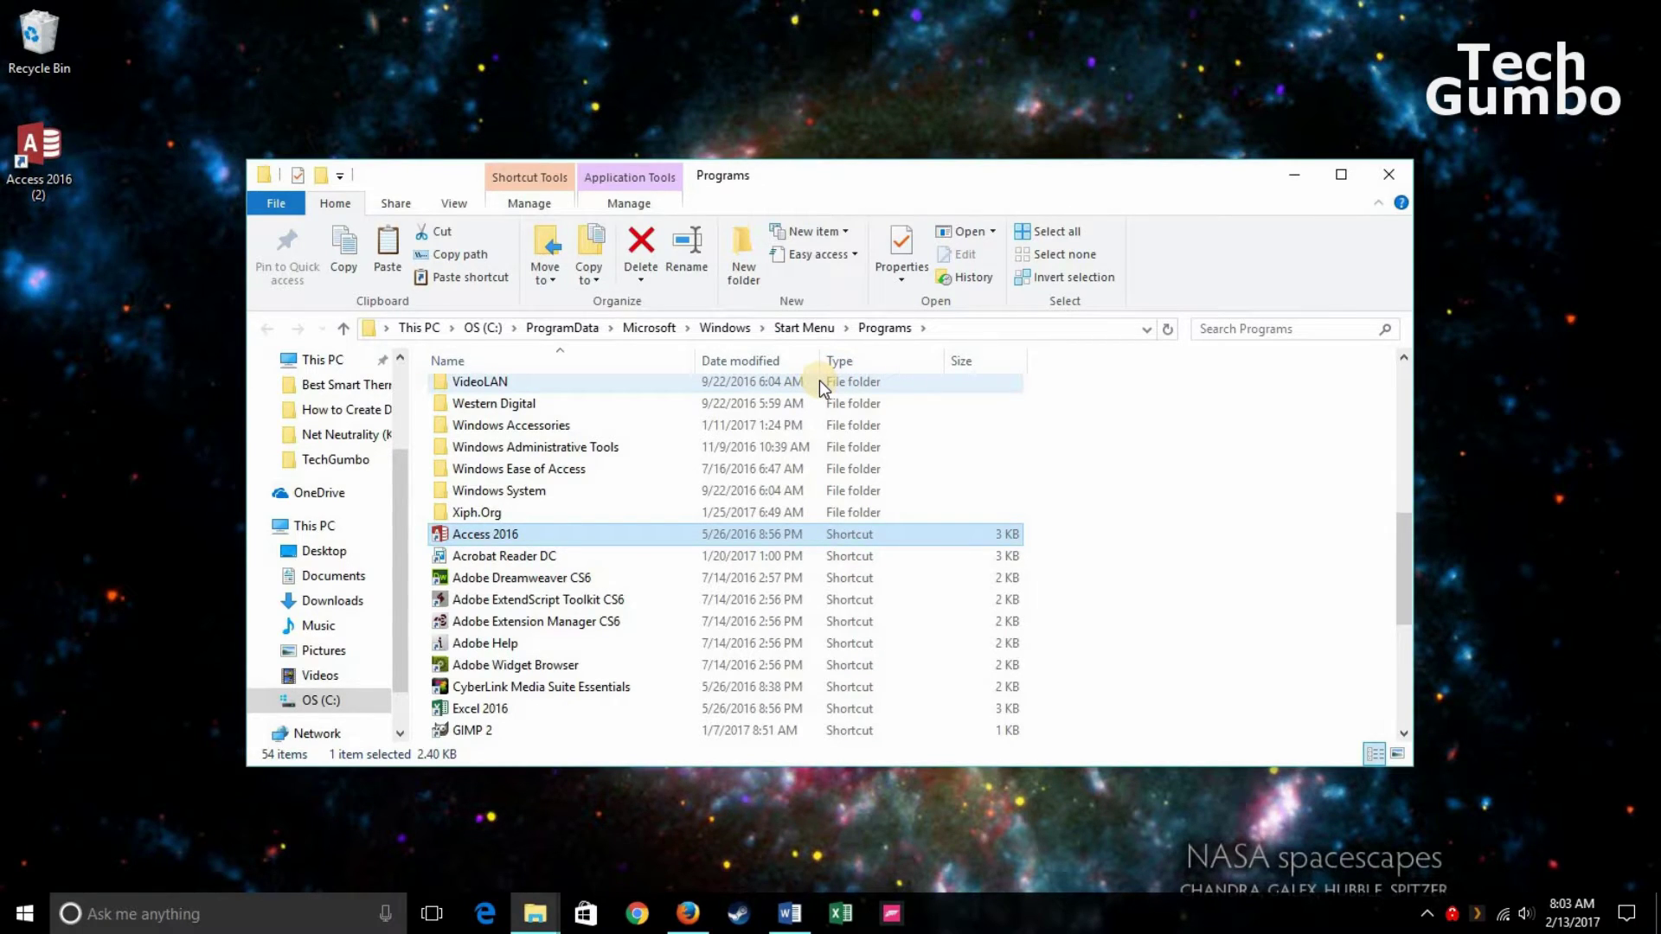
pyautogui.click(1398, 174)
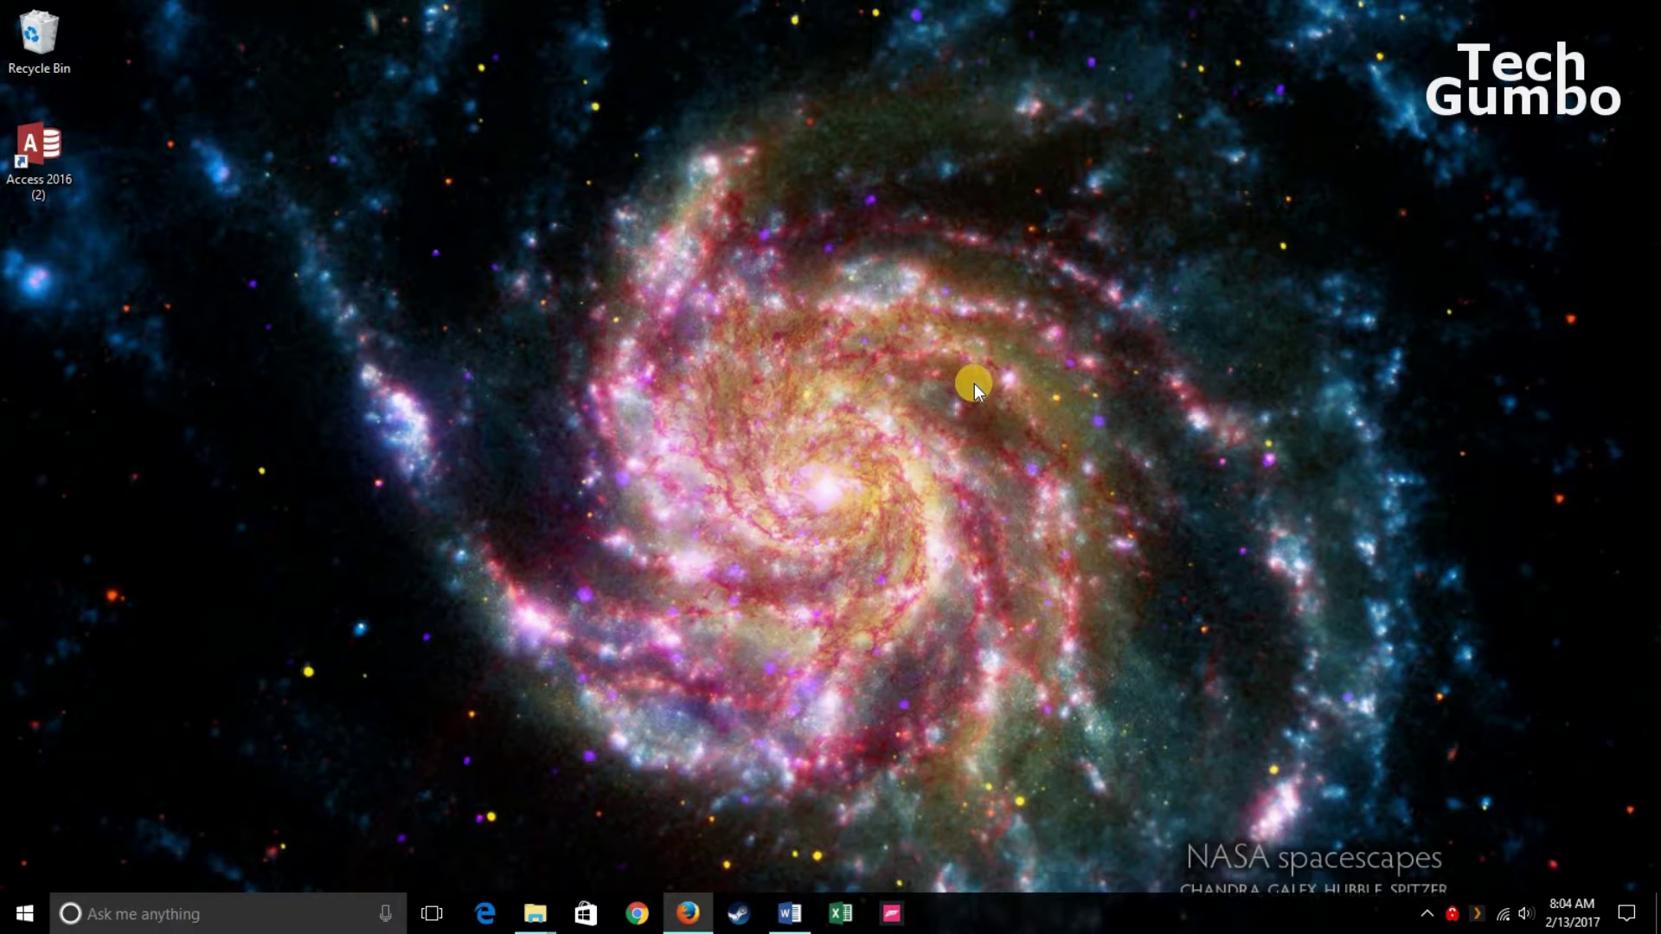
# Search for 'exc' and open the file location of Excel 2016 from the results.
pyautogui.click(267, 915)
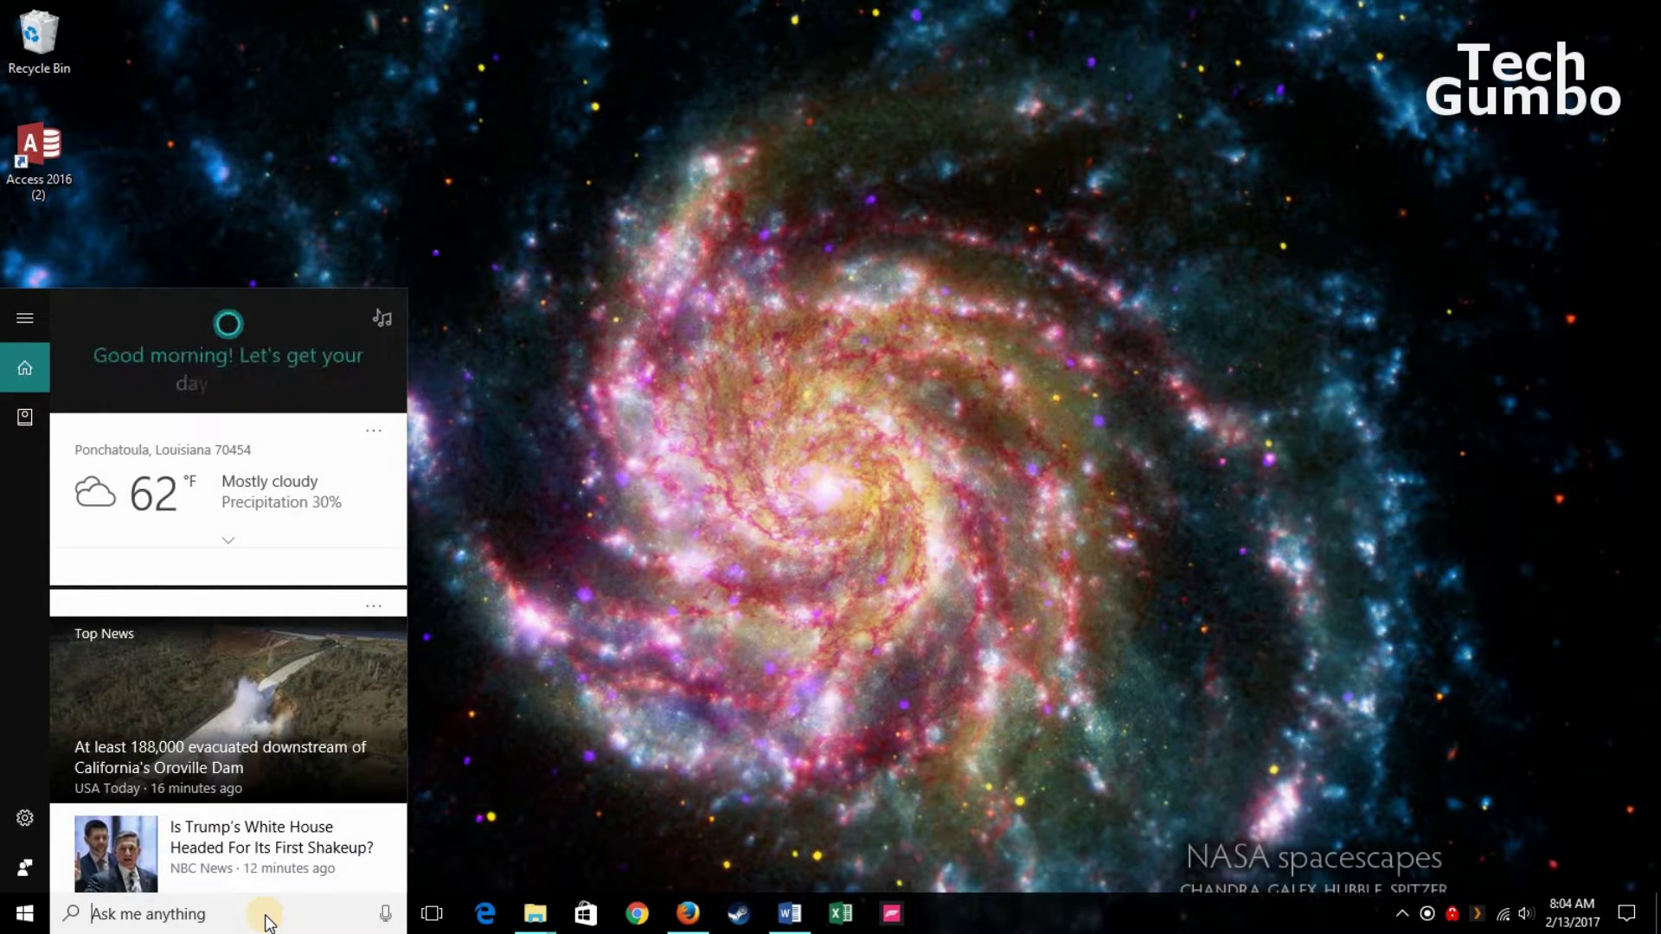
pyautogui.write('exc')
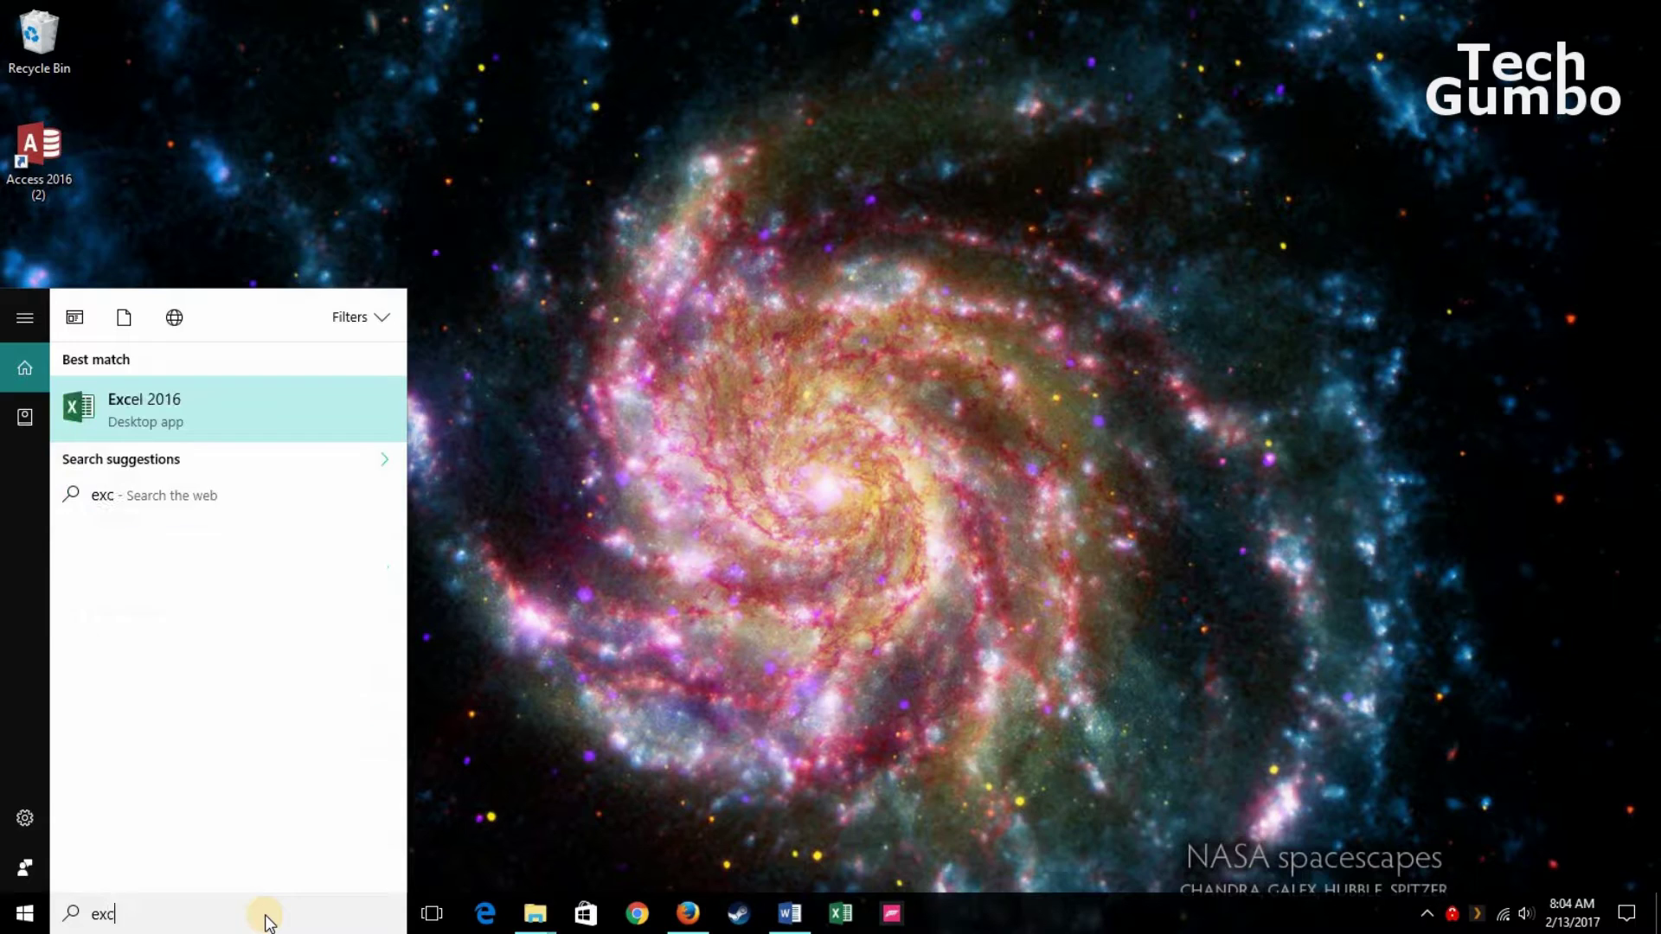
pyautogui.rightClick(179, 409)
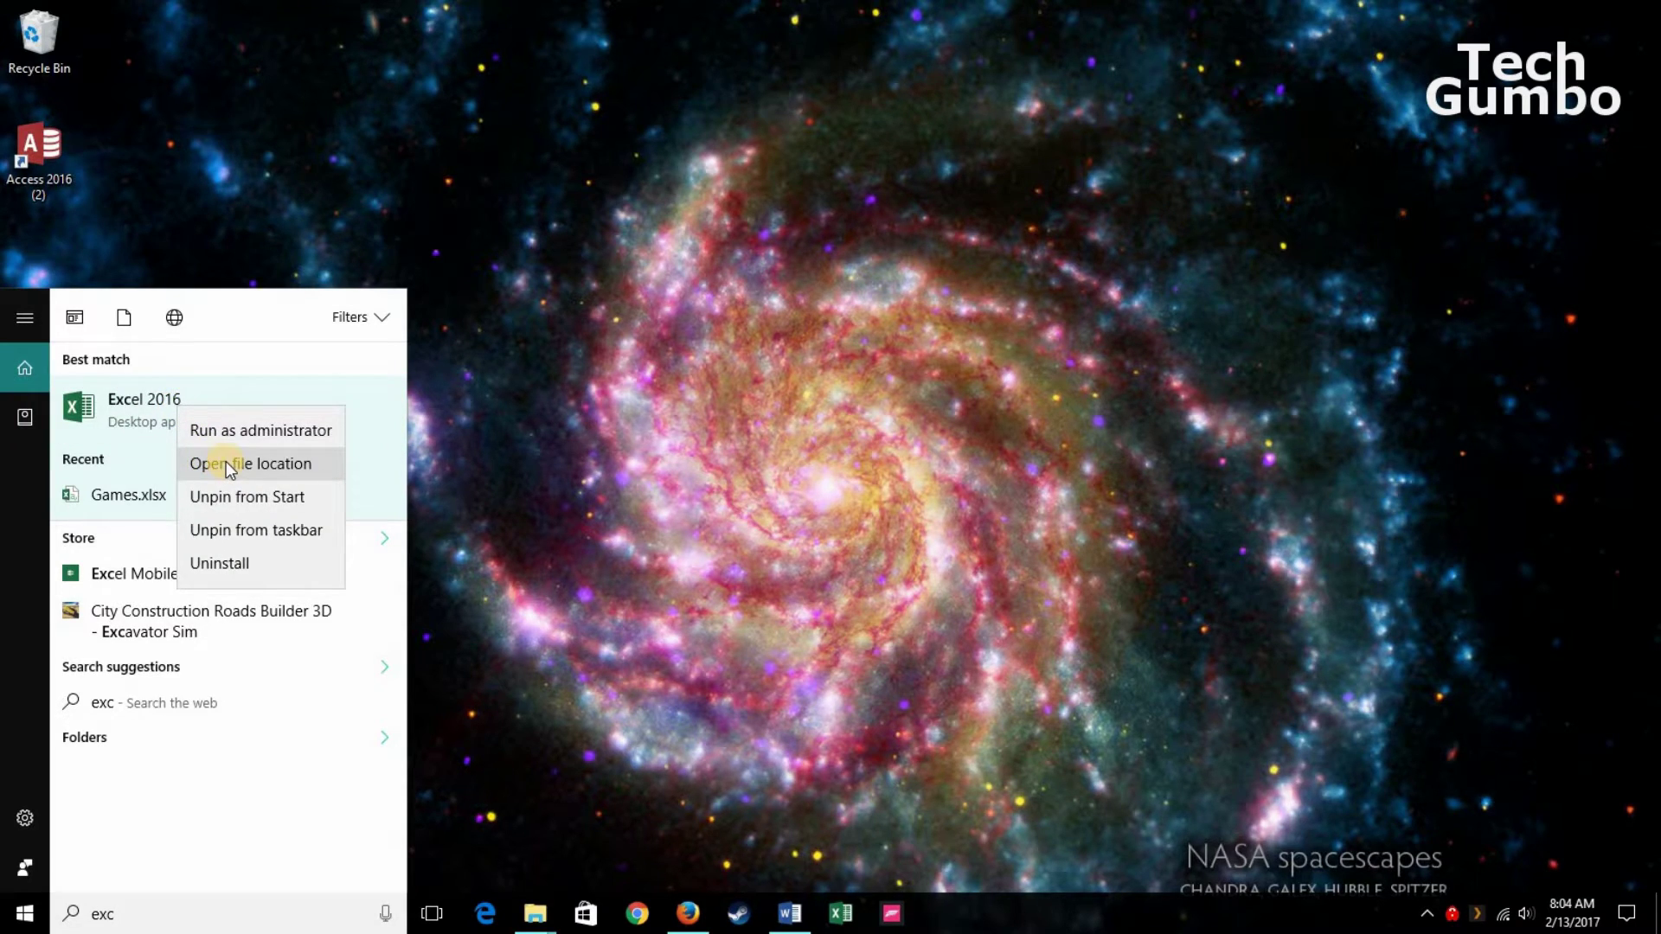
pyautogui.click(225, 463)
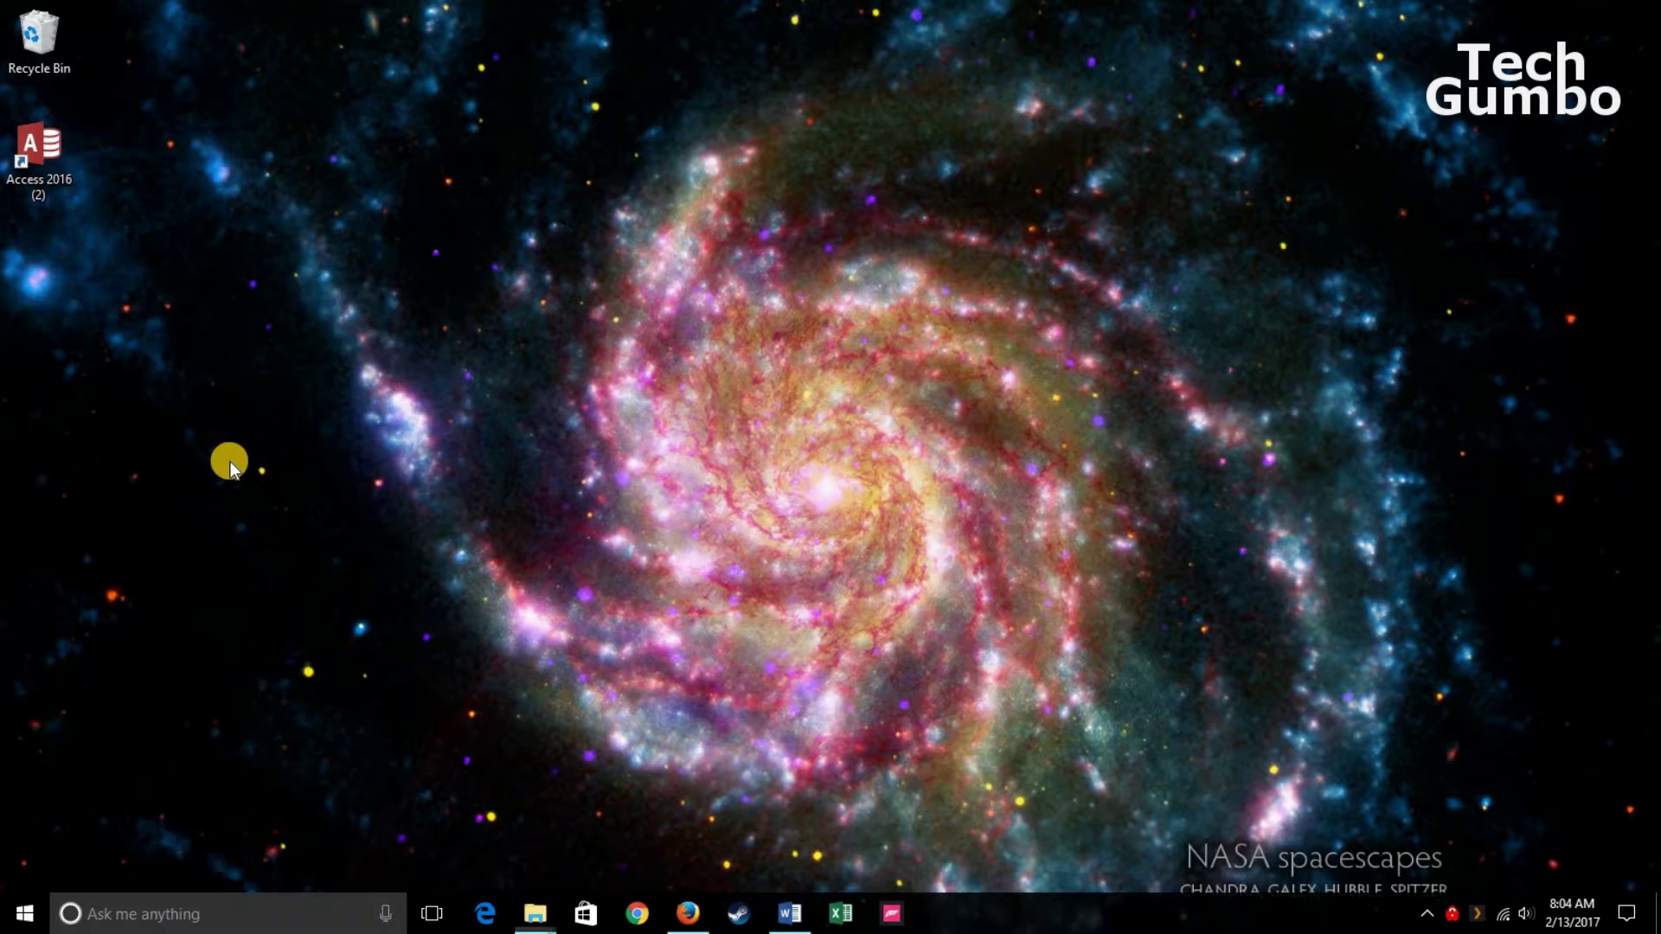
# Send Excel 2016 to Desktop (create shortcut) from the Programs folder.
pyautogui.scroll(-3, 549, 563)
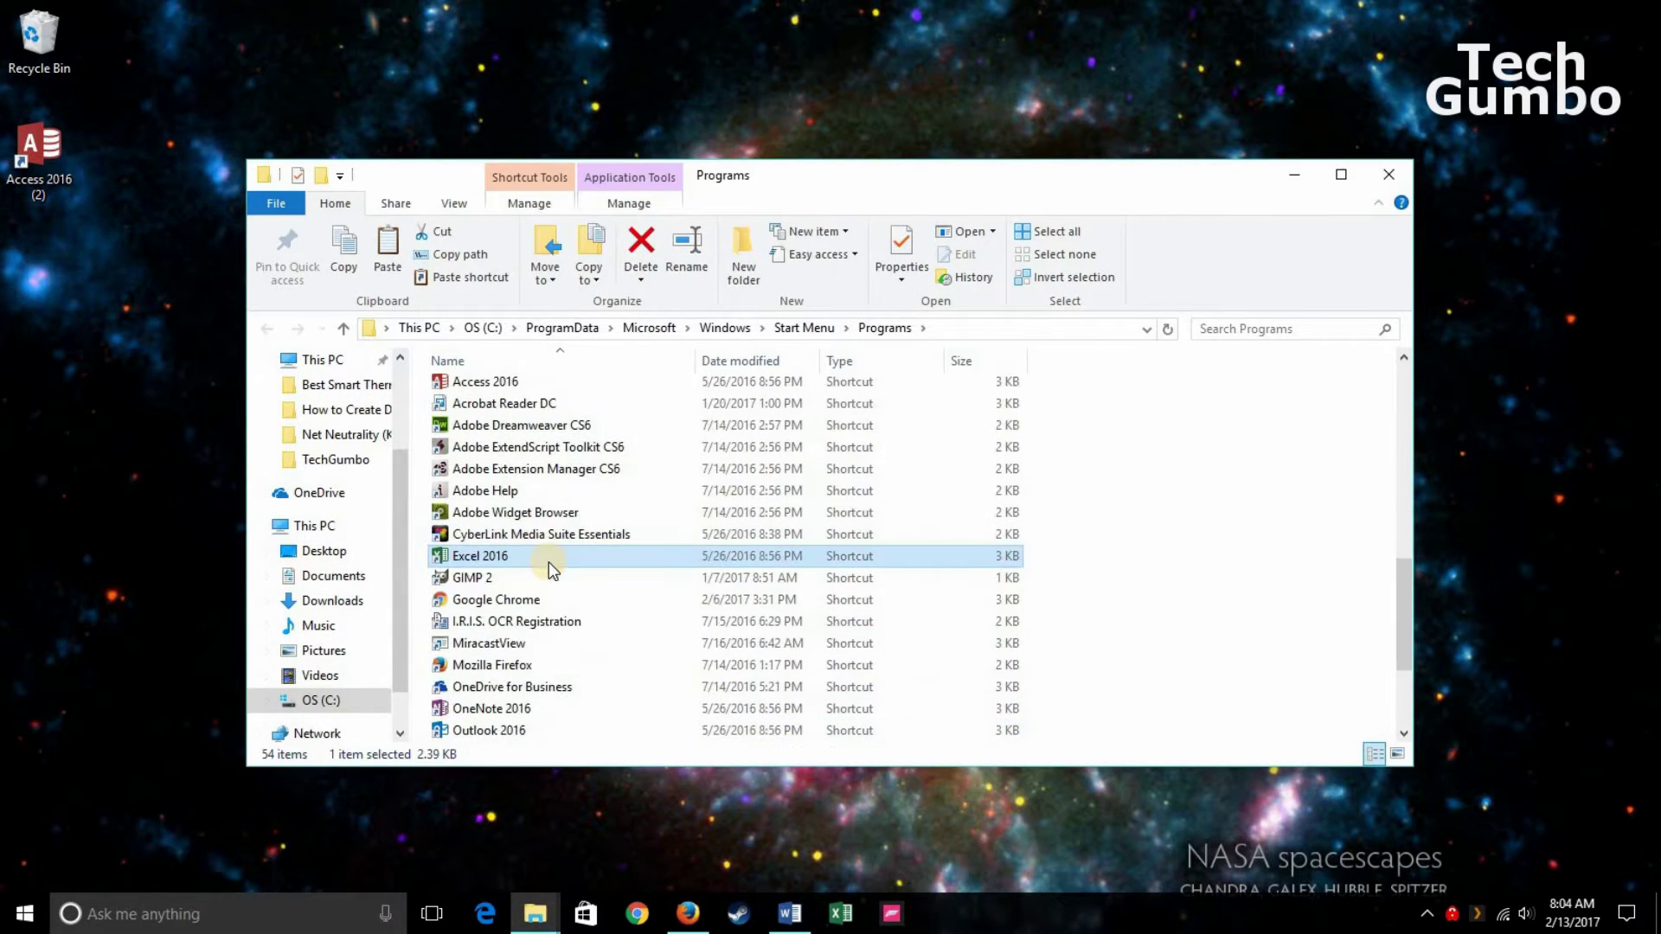
pyautogui.rightClick(484, 564)
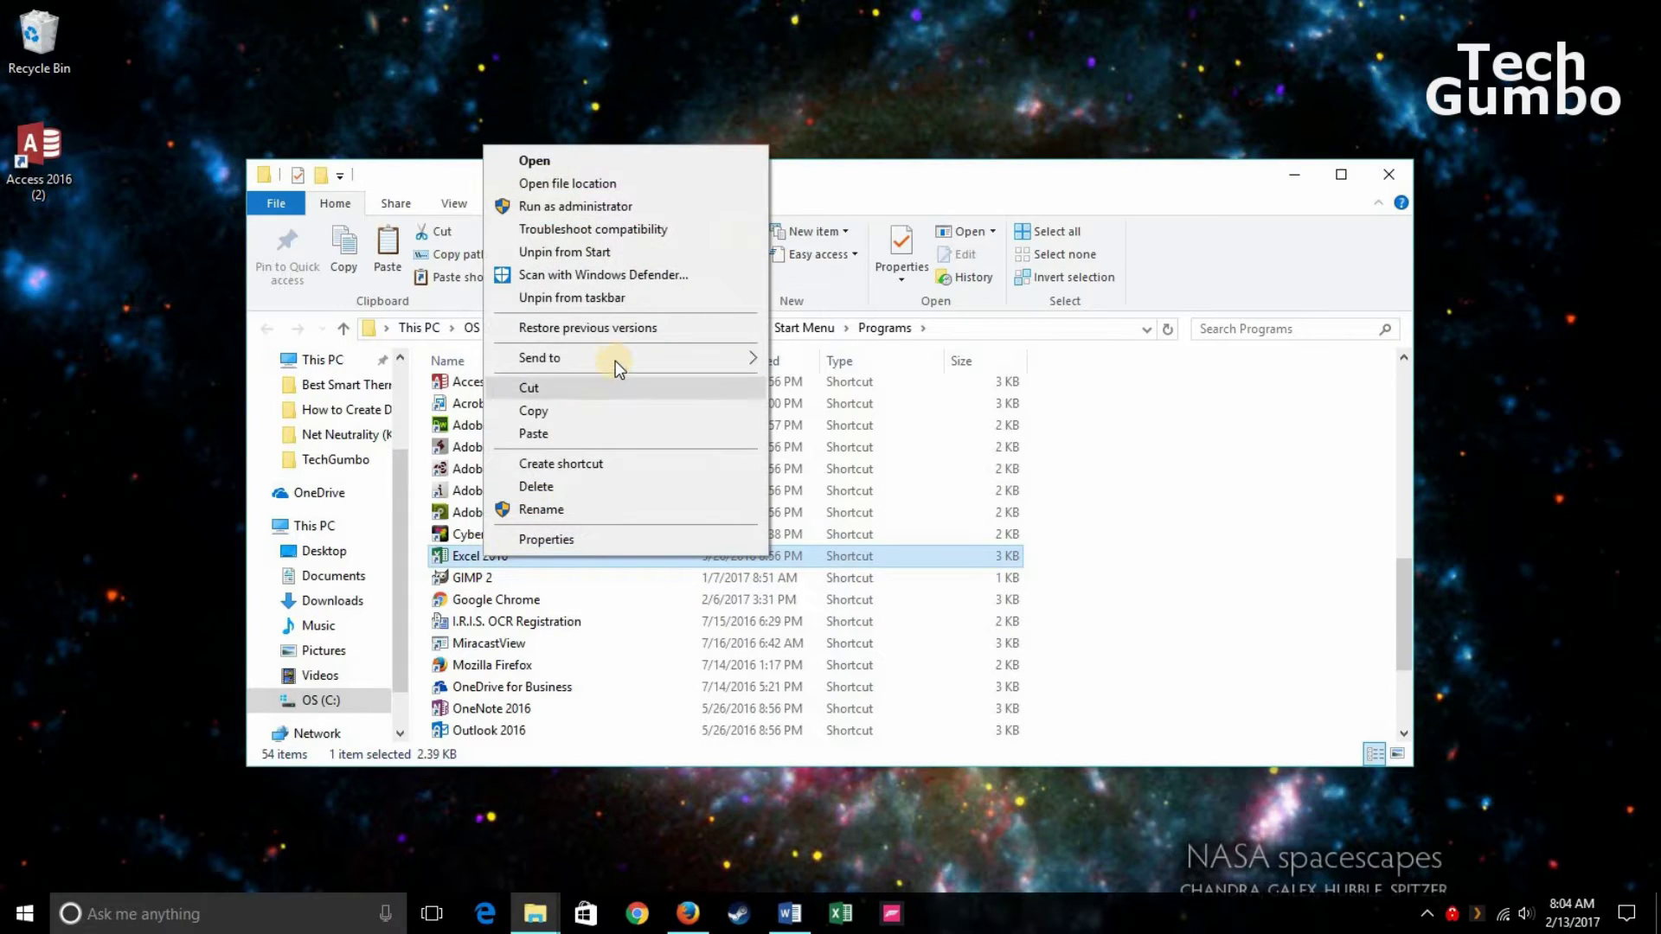
pyautogui.moveTo(615, 360)
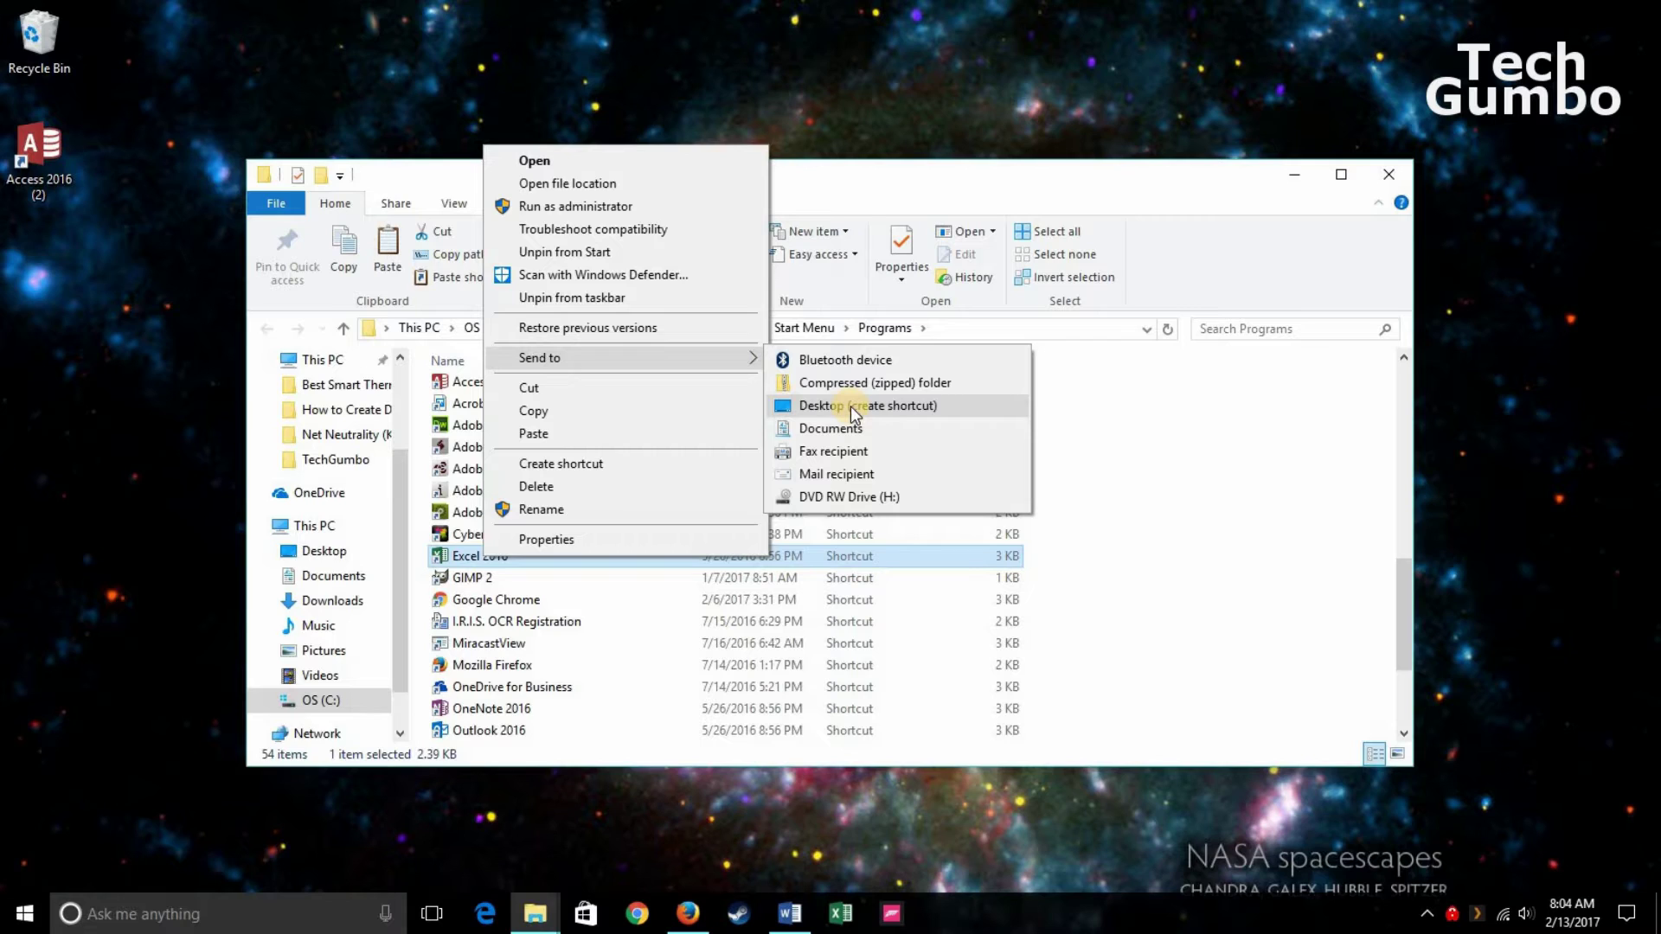
pyautogui.click(850, 406)
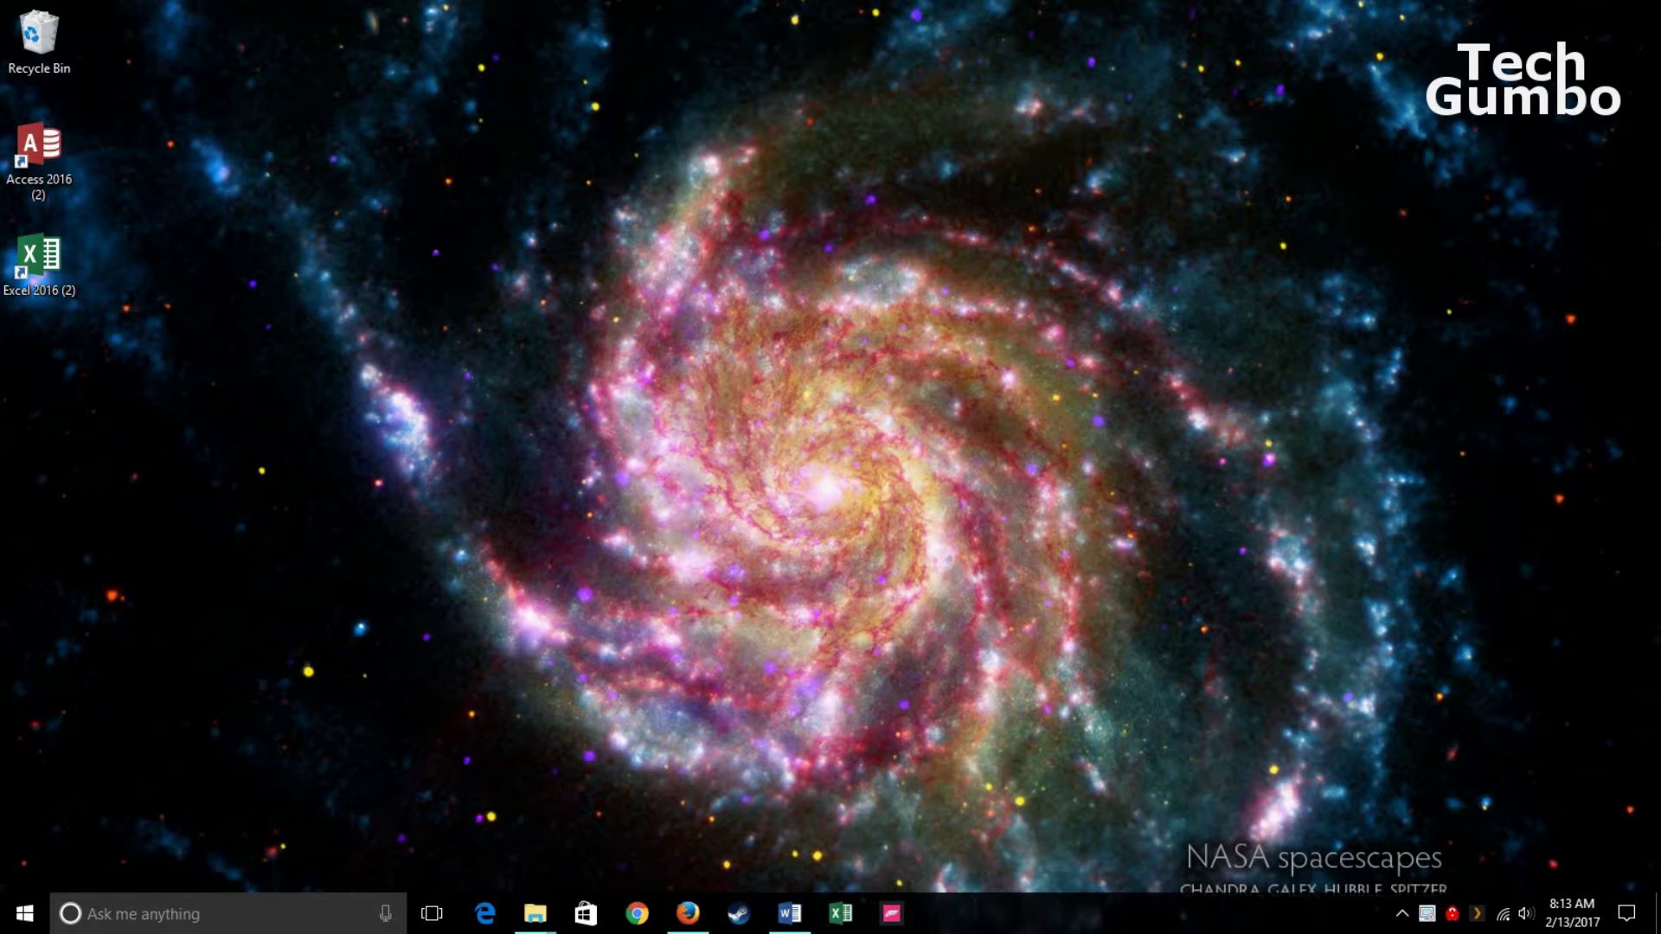
# Open Personalize from the desktop context menu and switch to the Themes page.
pyautogui.rightClick(914, 526)
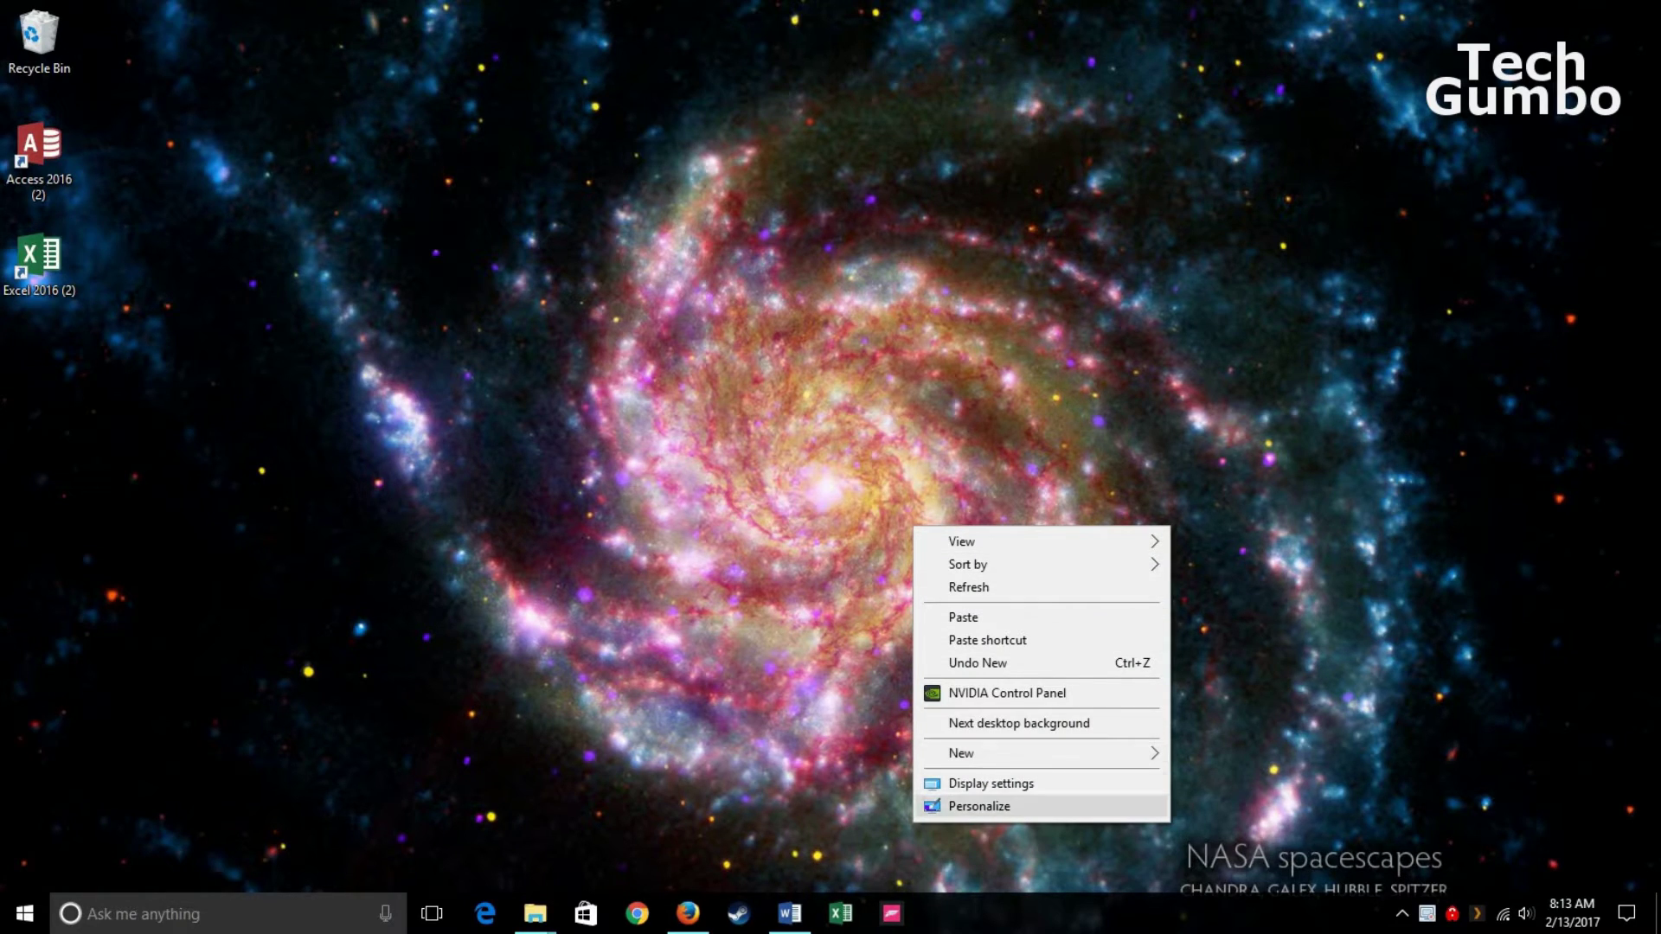
pyautogui.click(979, 806)
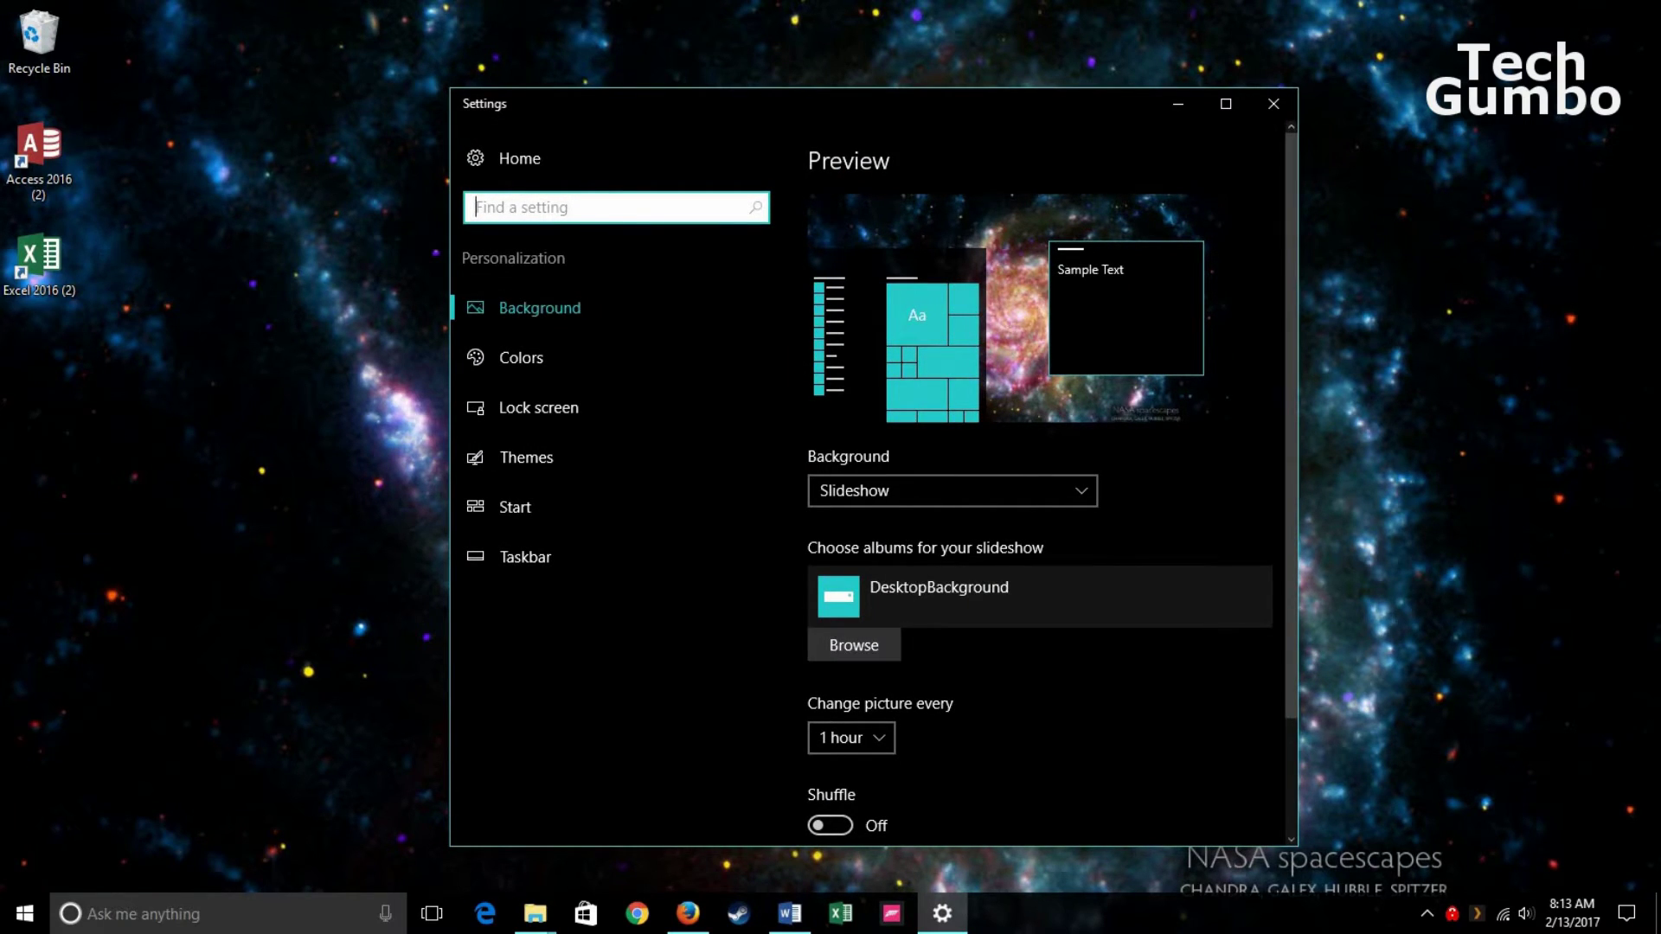
pyautogui.click(526, 457)
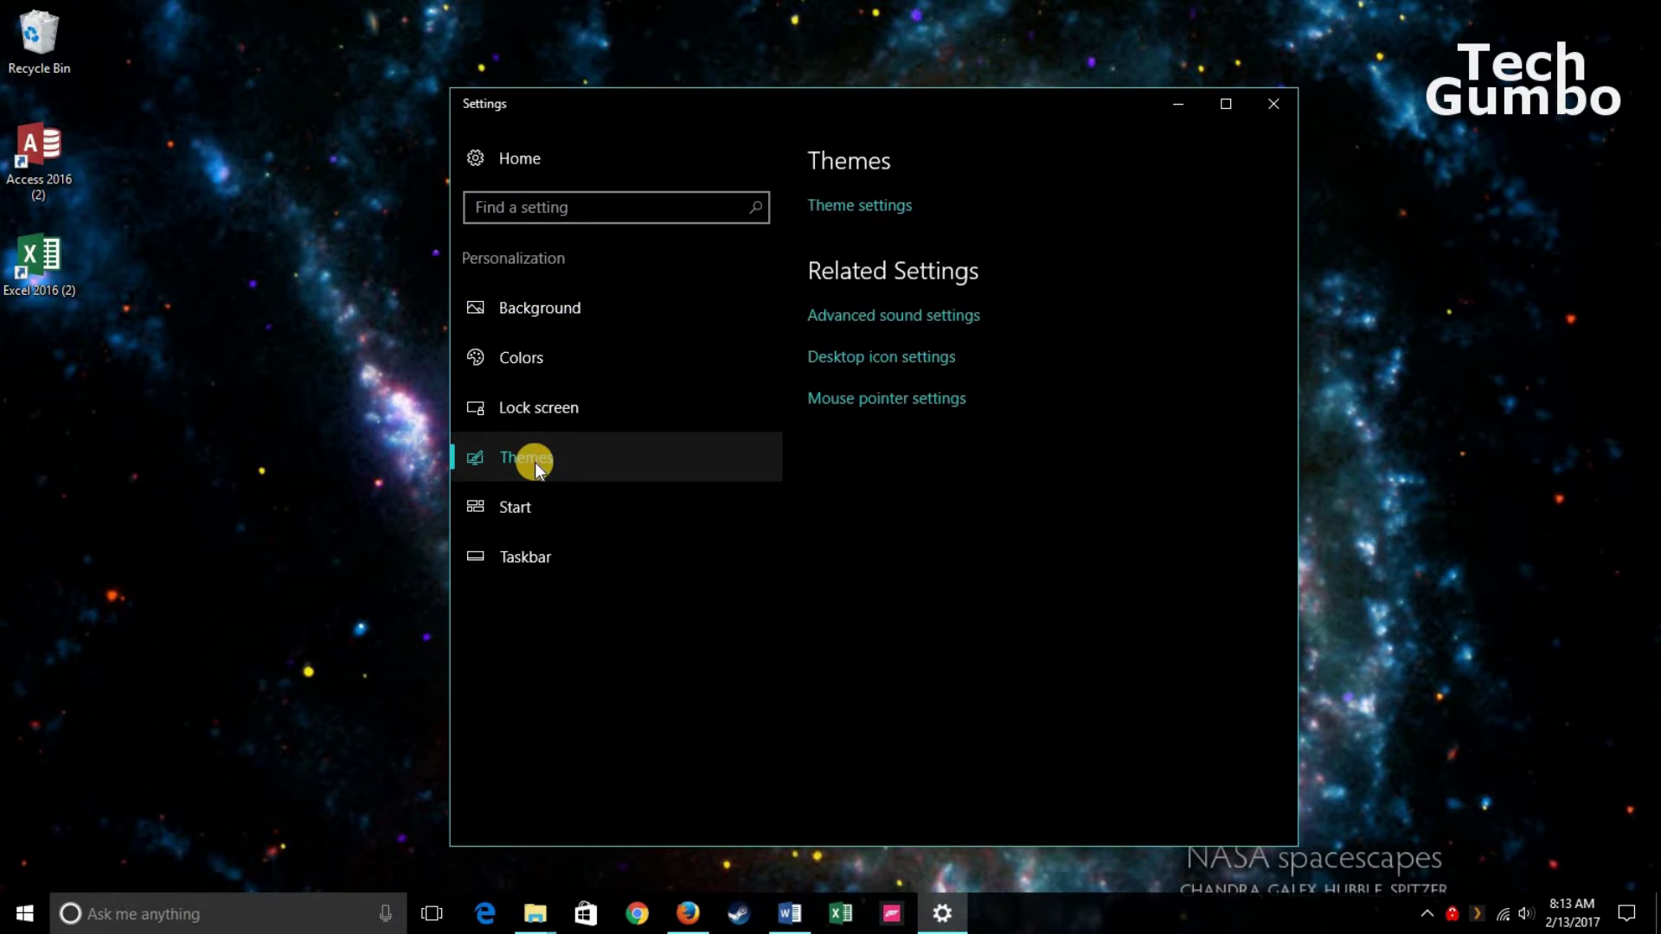
# Tick Computer and Network in Desktop Icon Settings, apply, and confirm with OK.
pyautogui.click(905, 358)
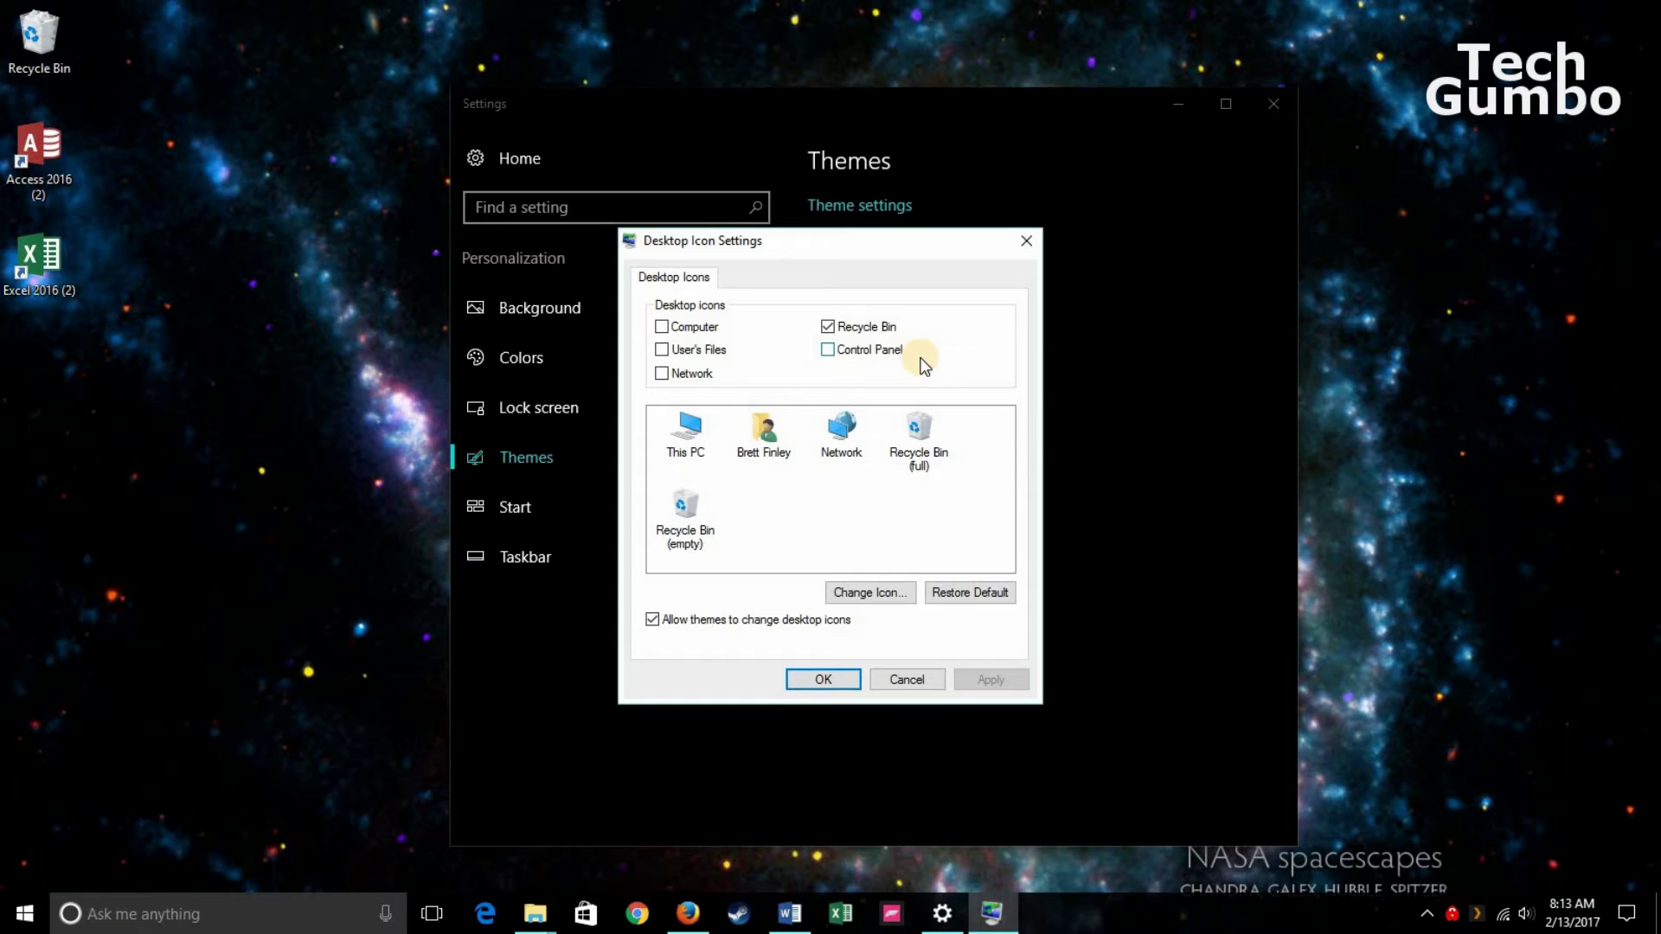
pyautogui.click(666, 326)
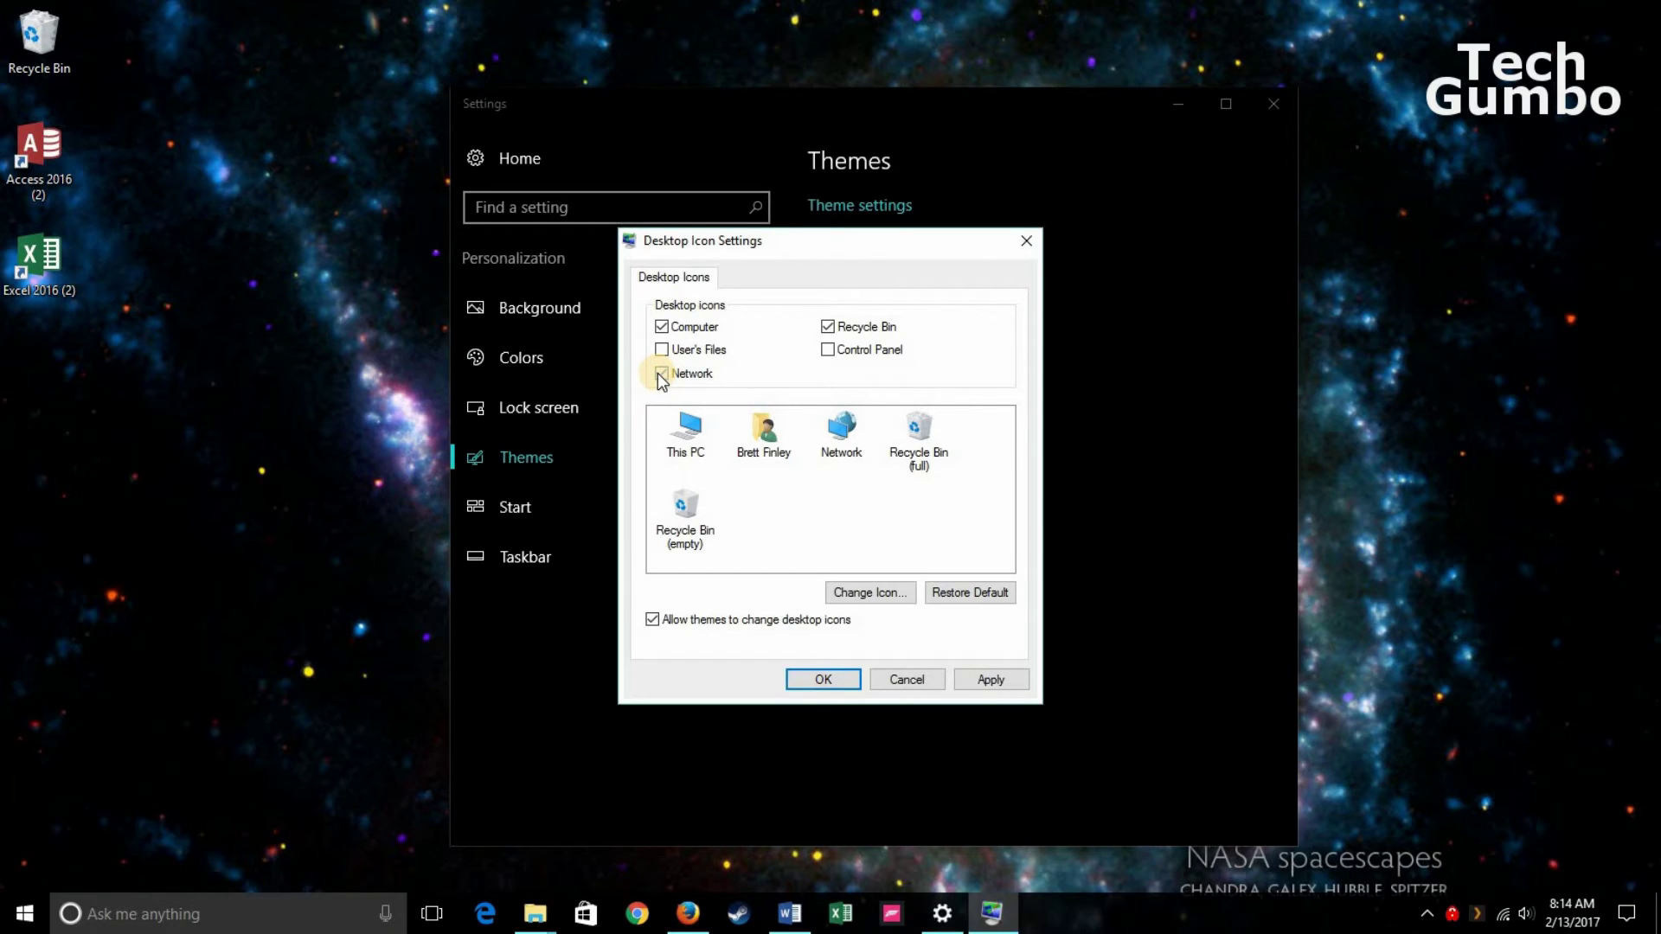
pyautogui.click(661, 374)
pyautogui.click(998, 680)
pyautogui.click(996, 682)
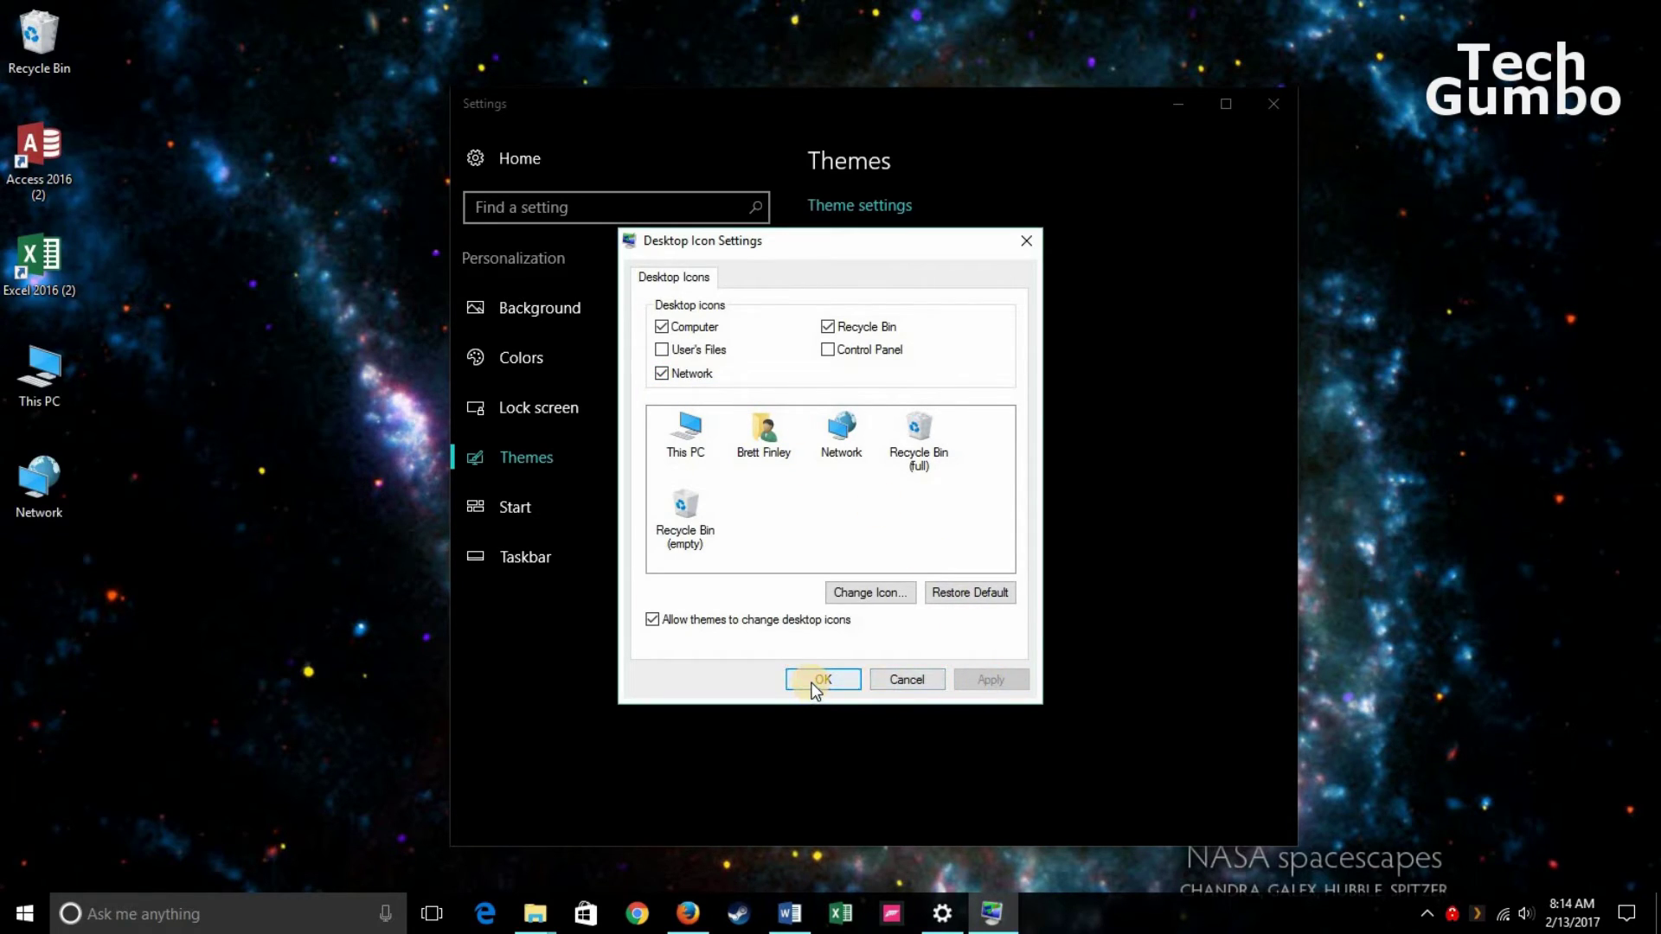
pyautogui.click(818, 680)
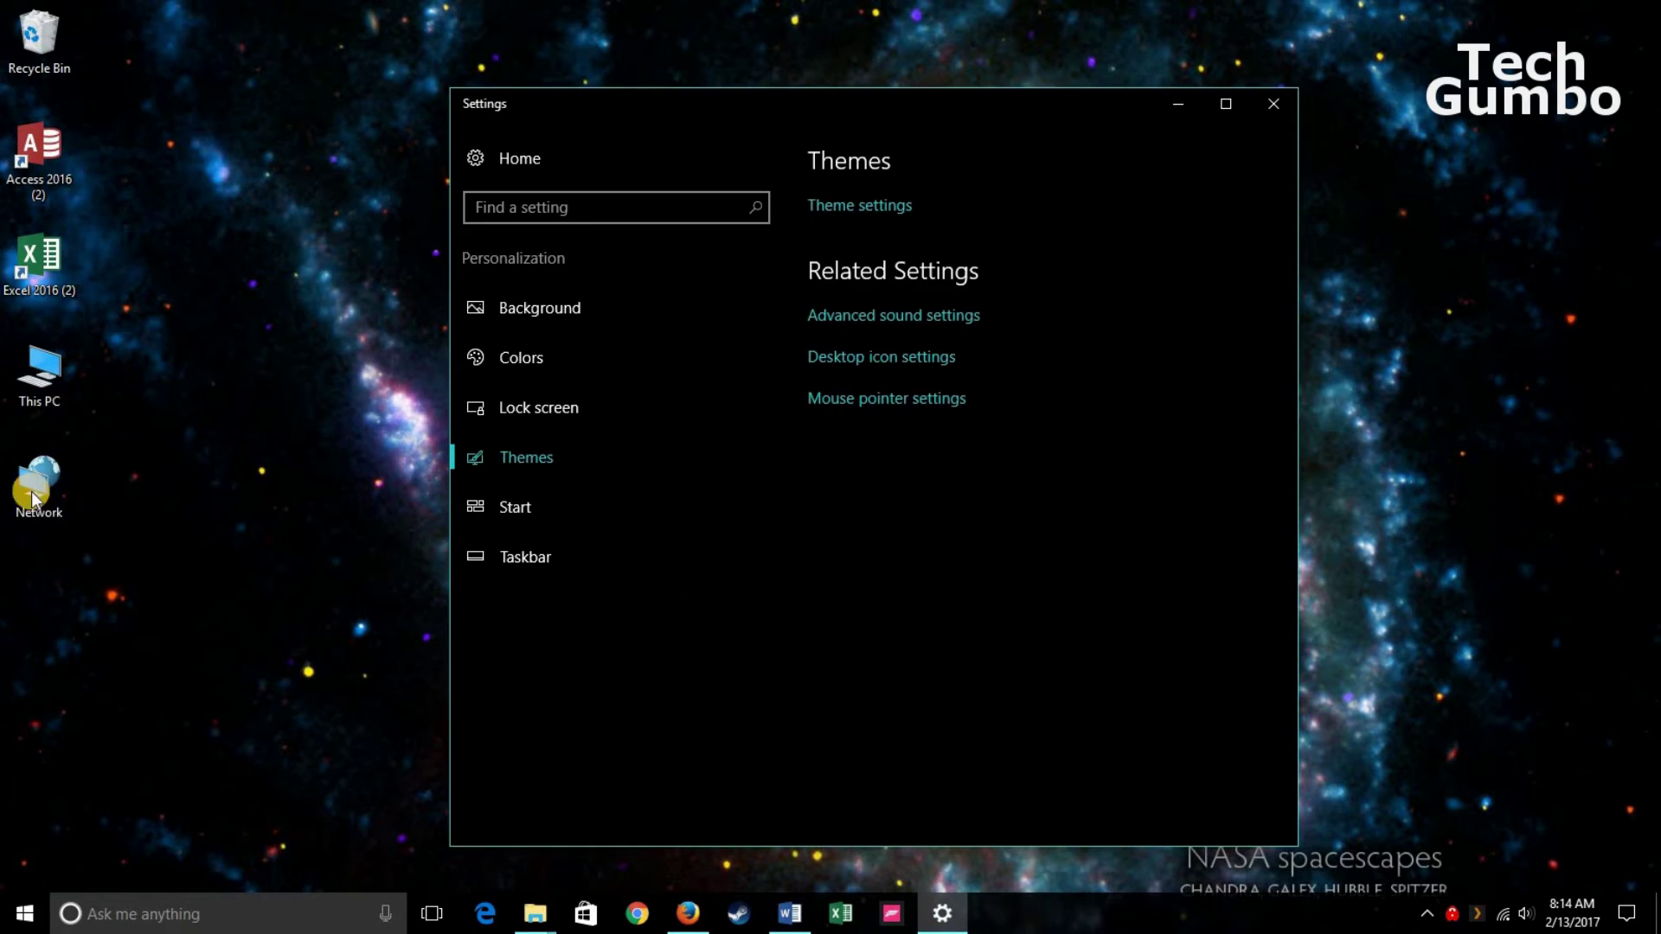
# Rename the desktop's This PC icon to 'My Computer' through its context menu.
pyautogui.click(52, 377)
pyautogui.rightClick(39, 398)
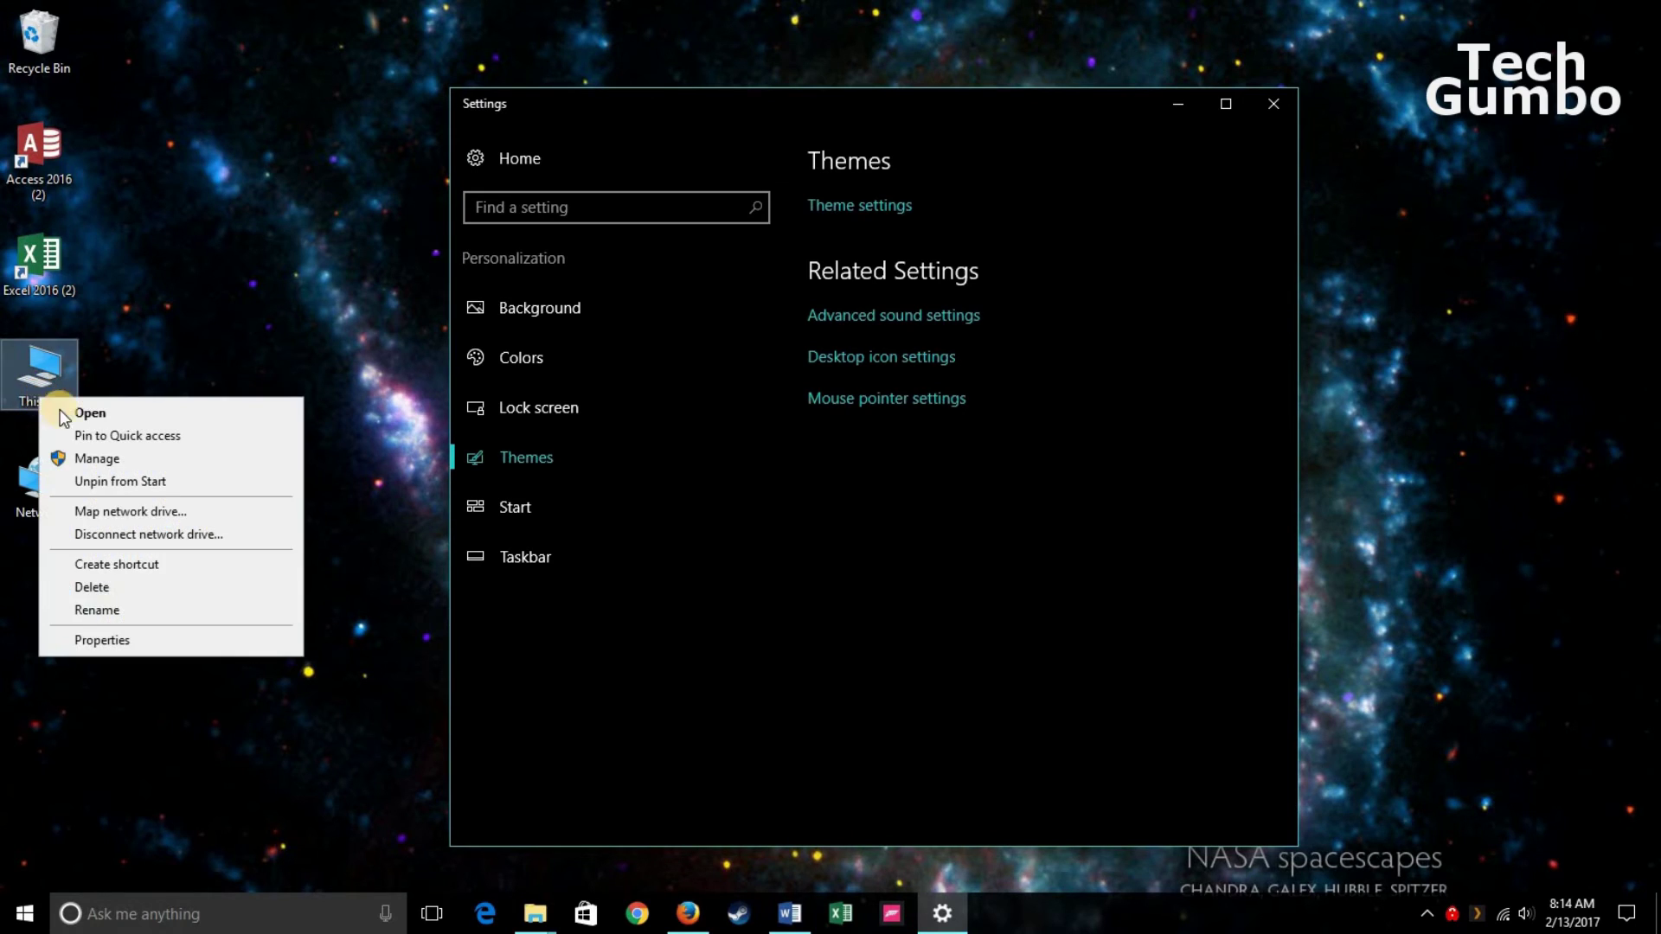
pyautogui.click(112, 609)
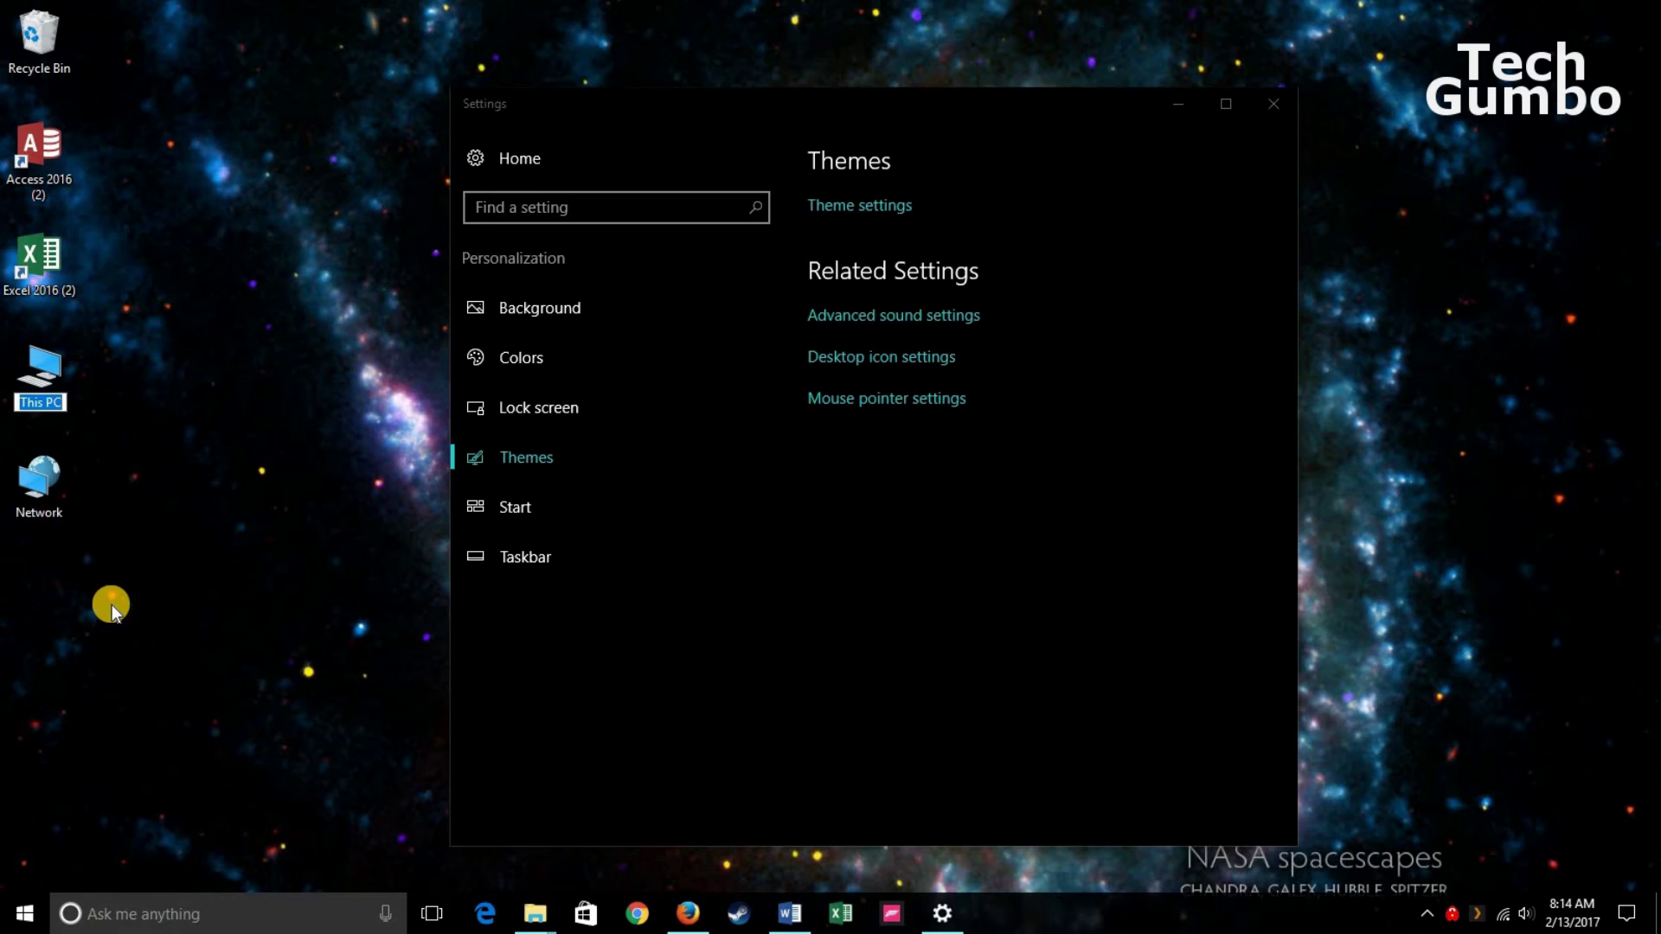
pyautogui.write('My Computer')
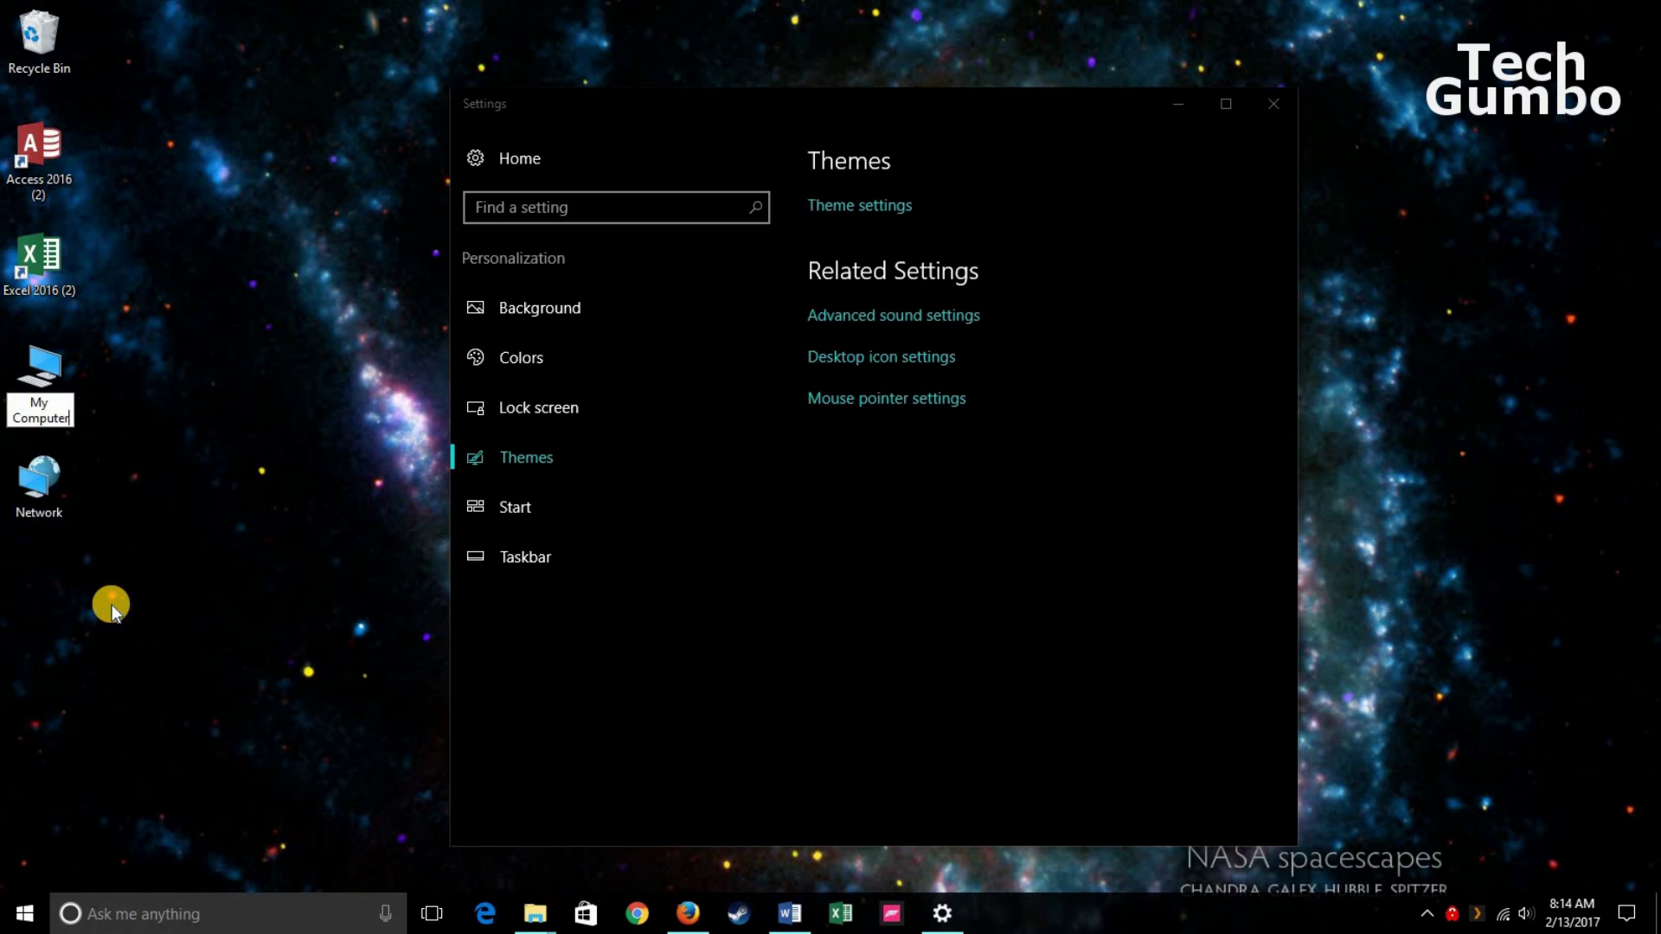
pyautogui.press('Return')
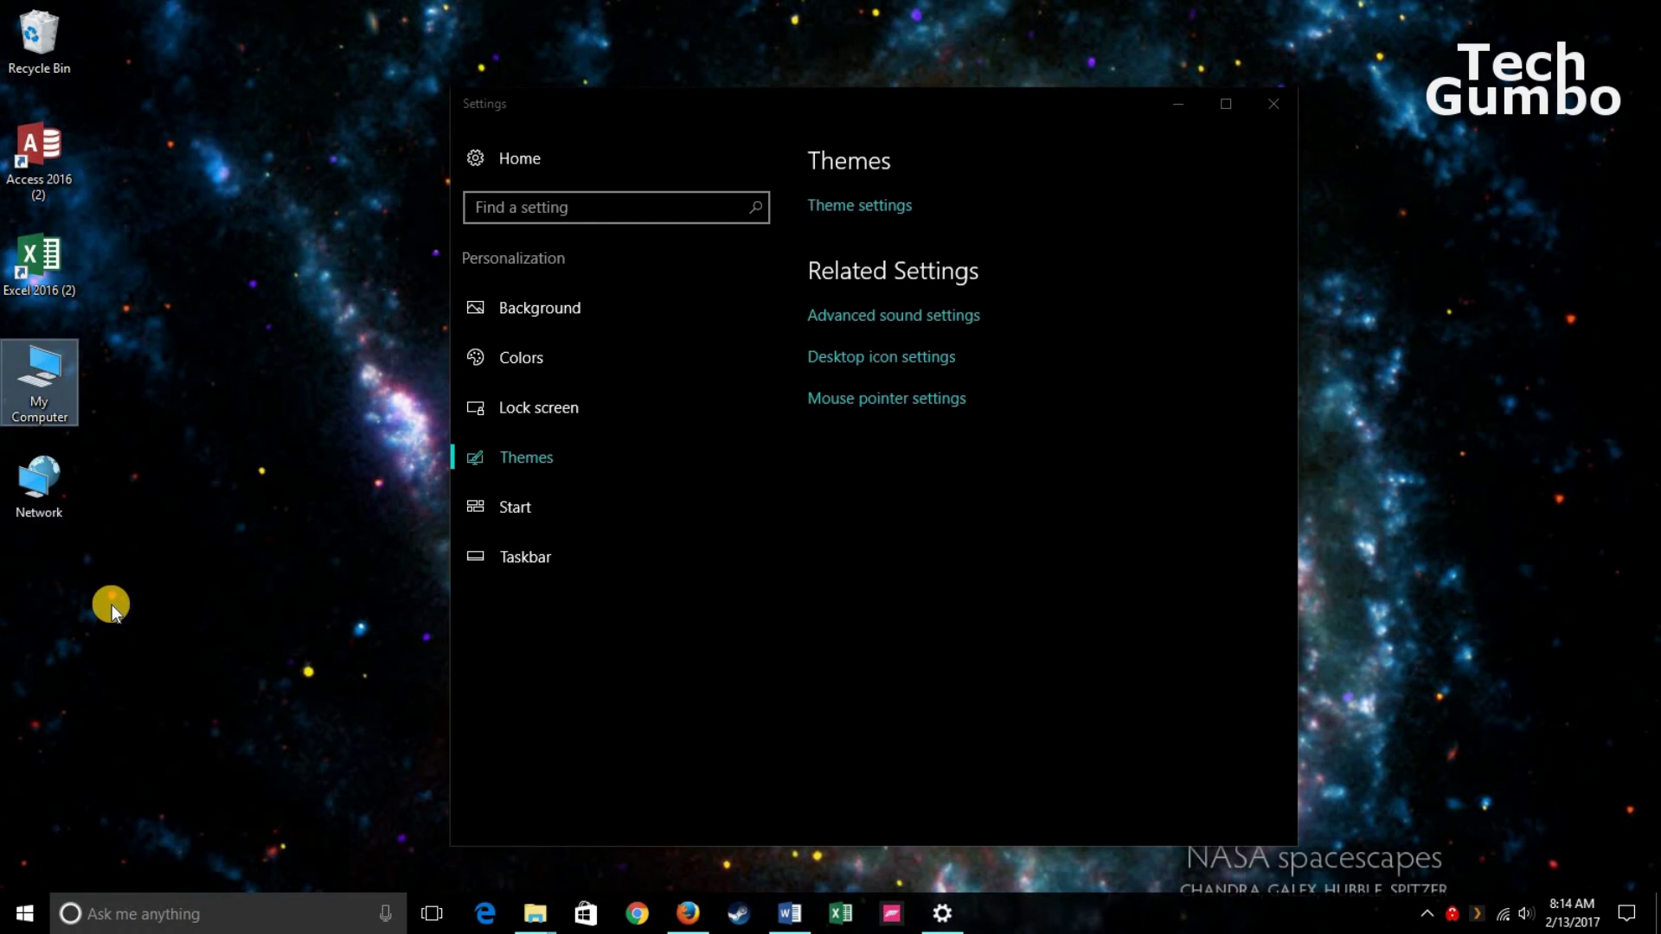